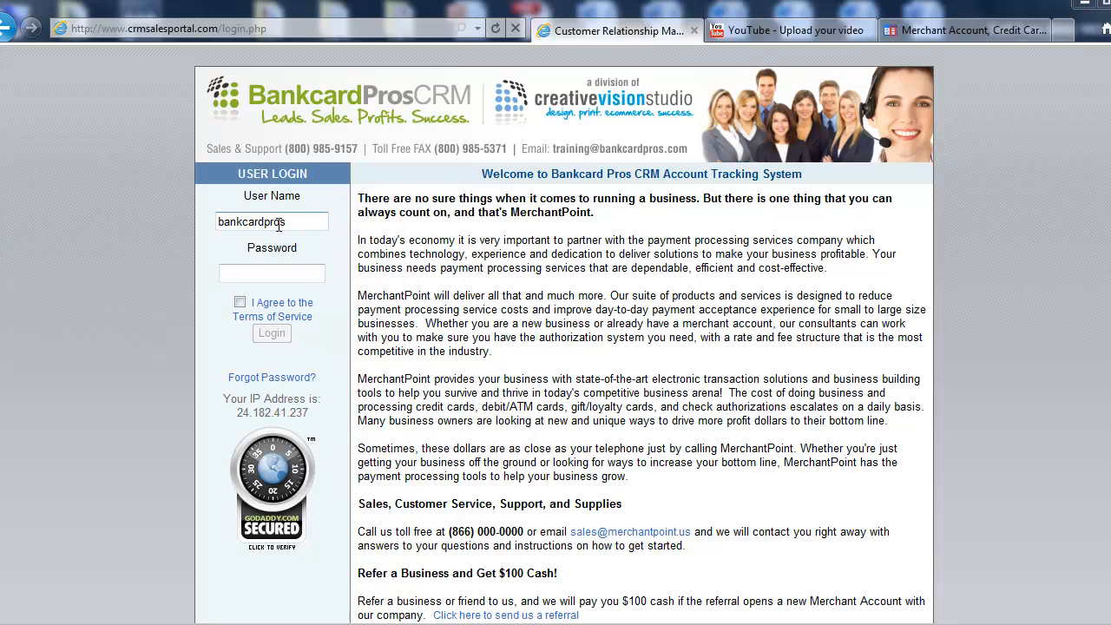
# Step: Select the administrator user name, enter the account password, and agree to the Terms of Service
pyautogui.moveTo(287, 222); pyautogui.dragTo(217, 222)
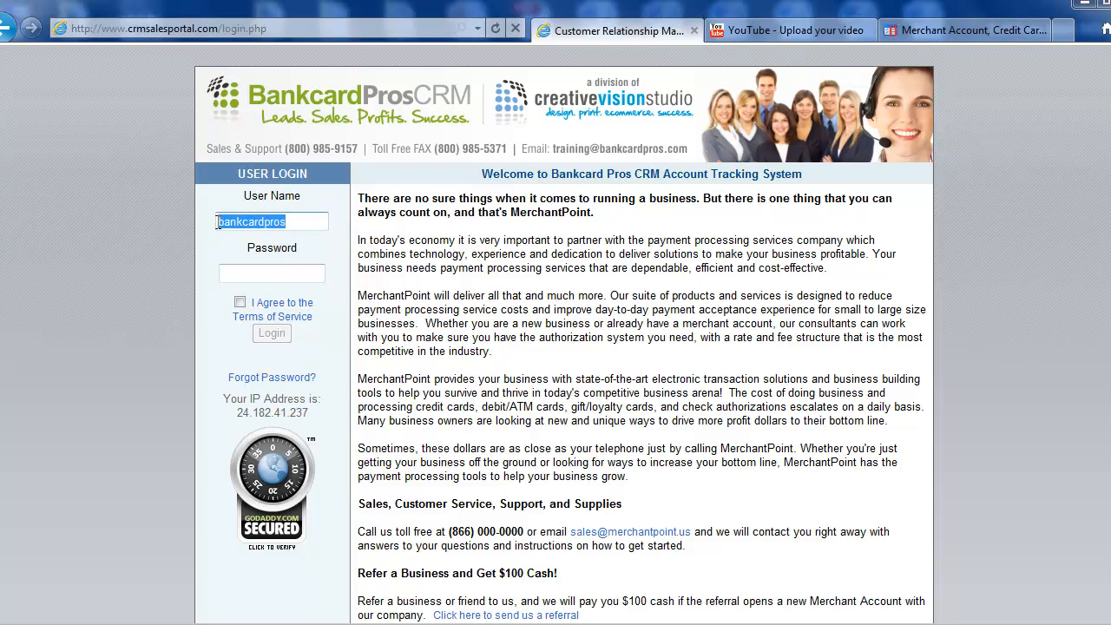
pyautogui.click(280, 274)
pyautogui.write('•••••')
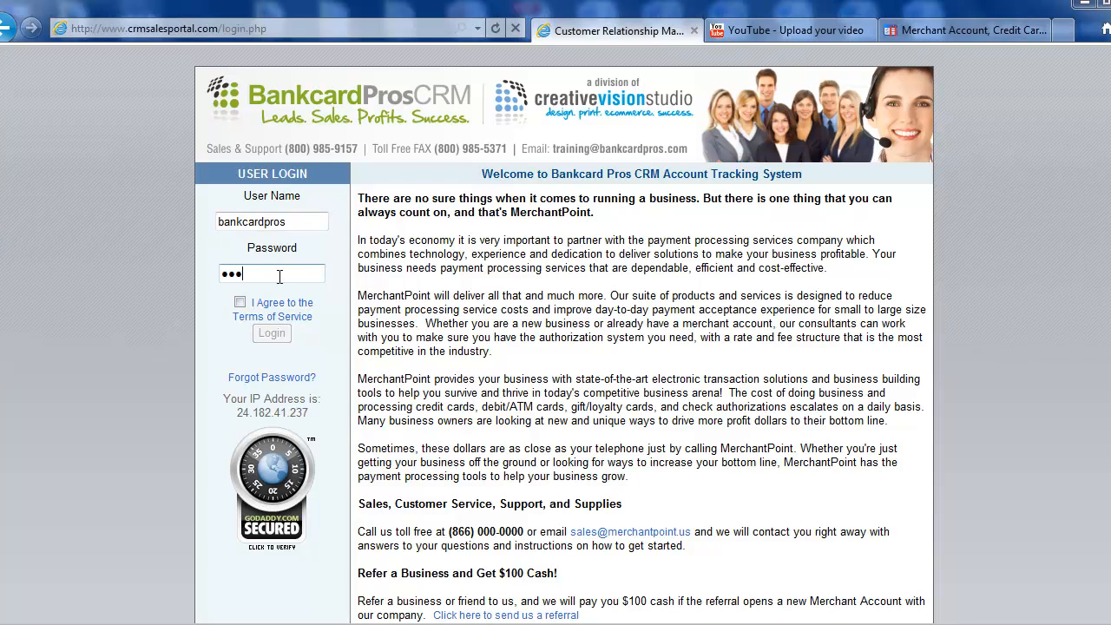
pyautogui.click(241, 303)
# Step: Log in to the CRM and go to the Users administration overview
pyautogui.click(272, 335)
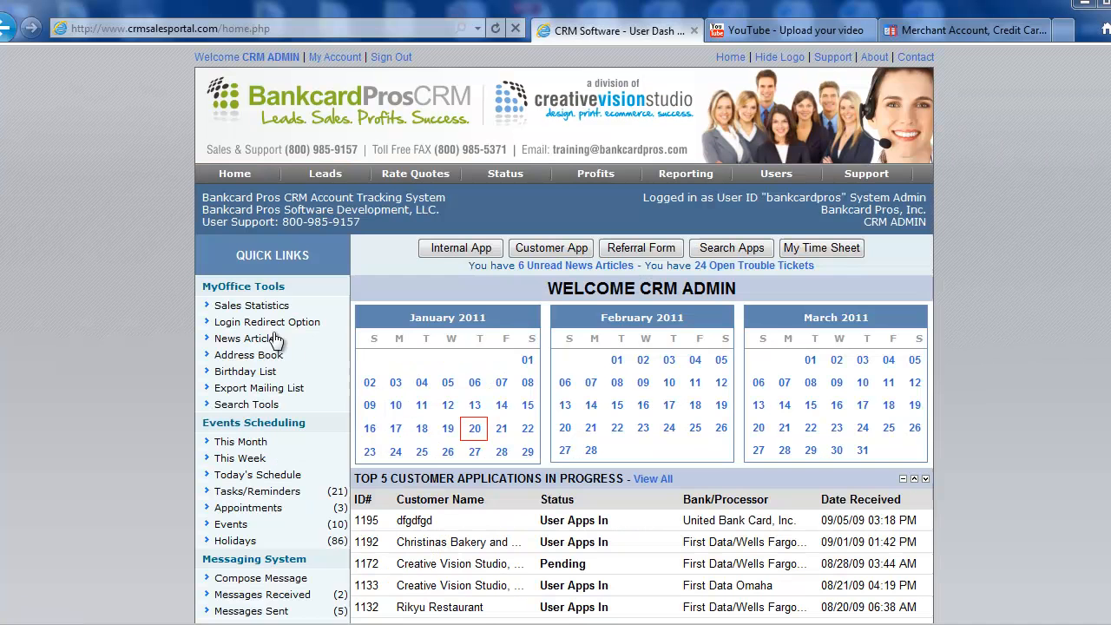
pyautogui.moveTo(829, 179)
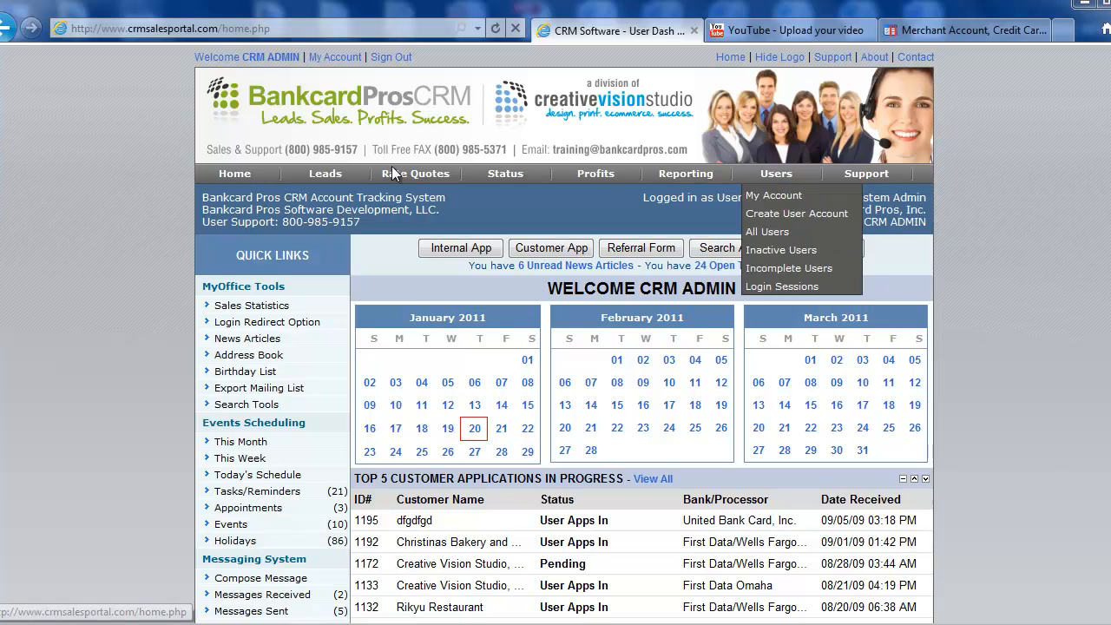
pyautogui.click(781, 178)
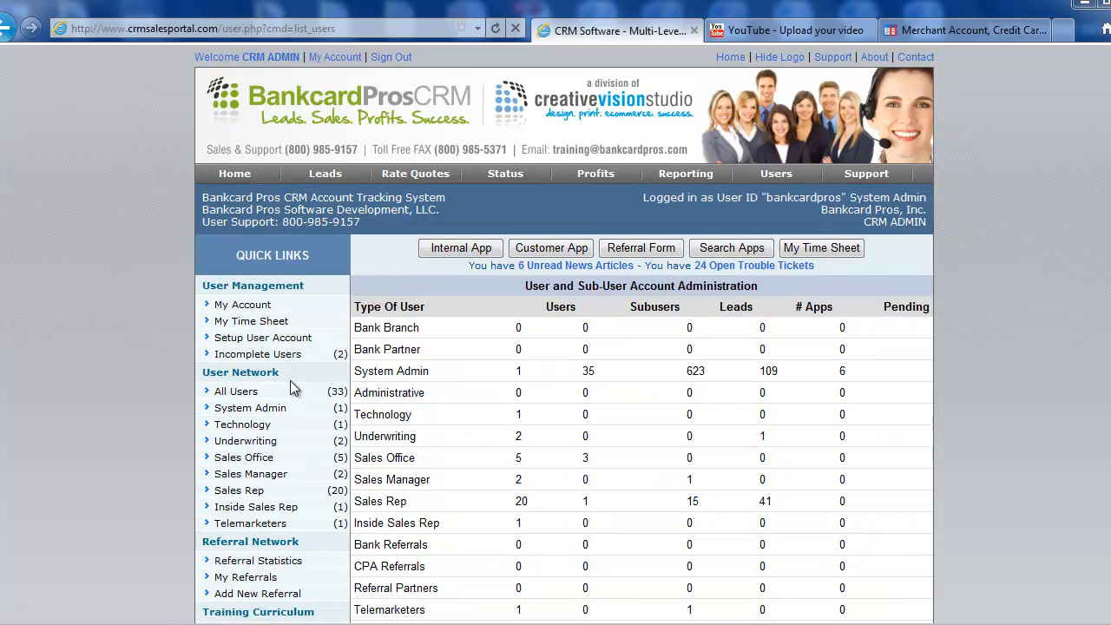
# Step: List and browse all 33 user accounts, then start a new User Account Setup form
pyautogui.click(286, 391)
pyautogui.scroll(-2, 981, 354)
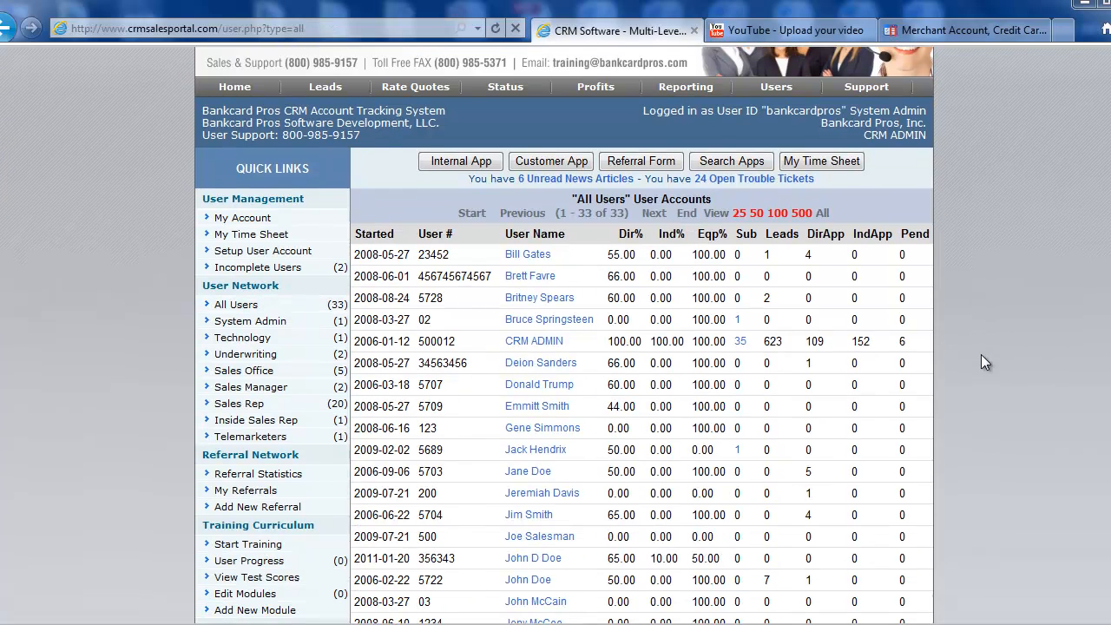
pyautogui.scroll(-2, 504, 279)
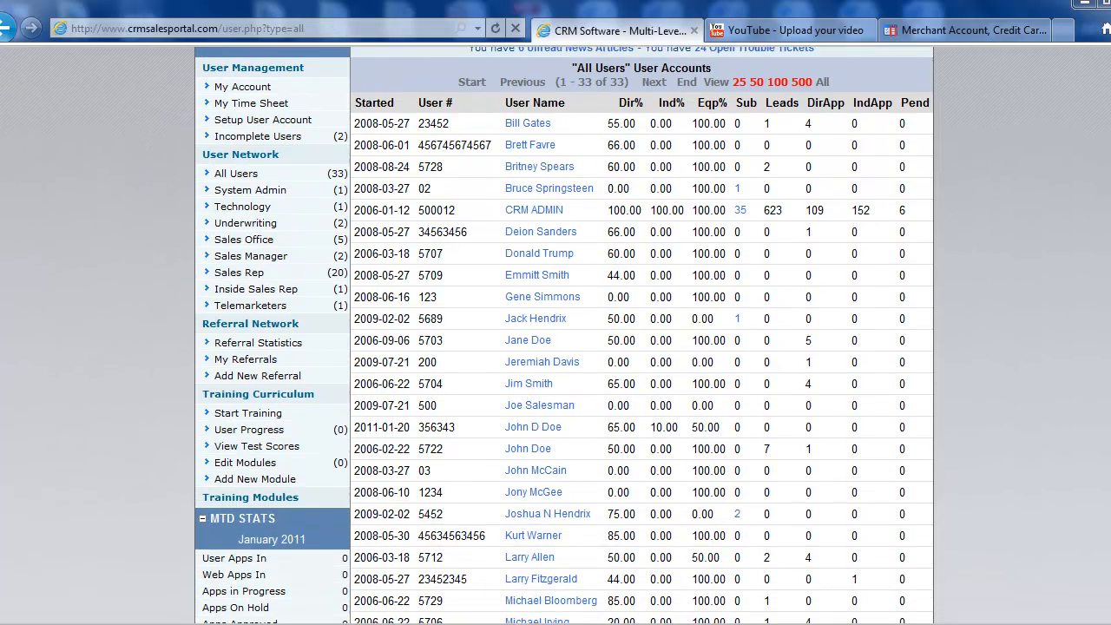
pyautogui.scroll(1, 503, 279)
pyautogui.scroll(3, 504, 280)
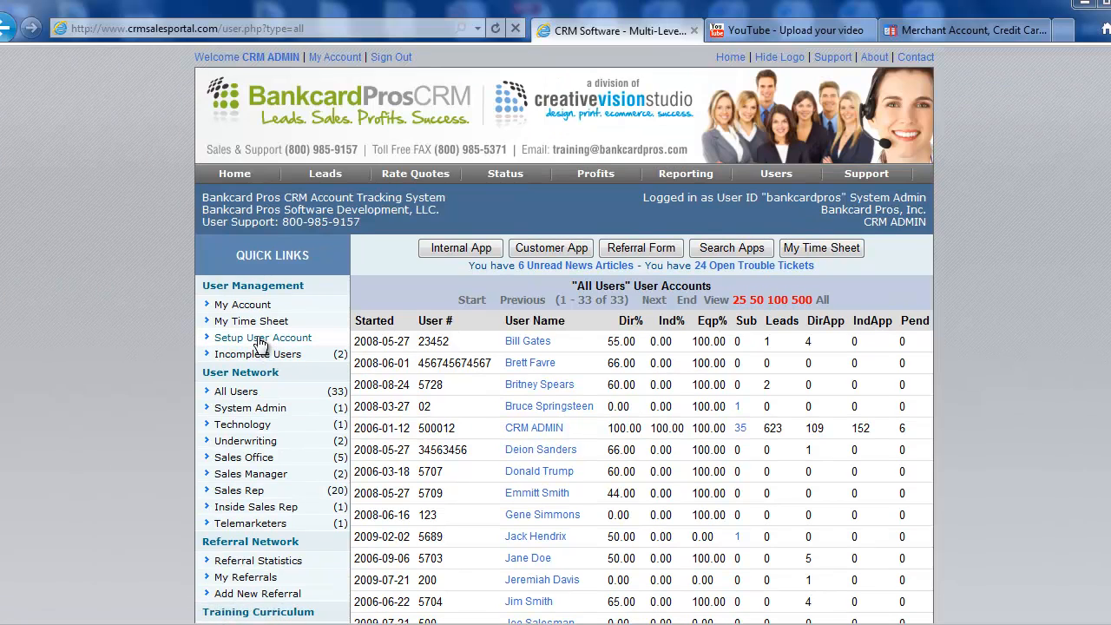
pyautogui.click(260, 340)
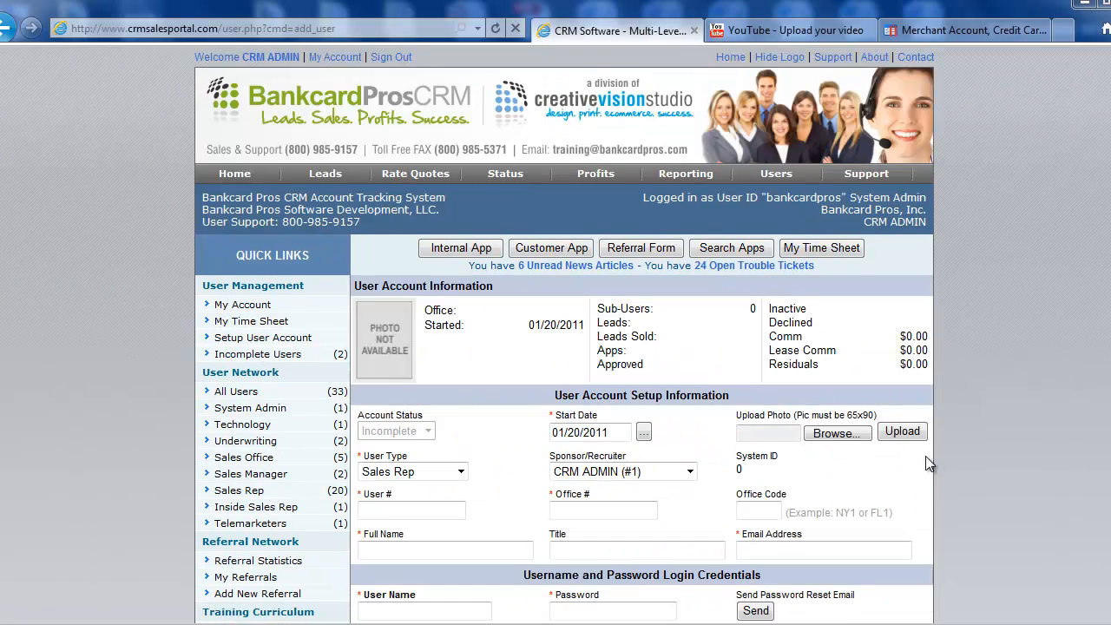
# Step: Scroll through the empty setup form, defaulting to Sales Rep and start date 01/20/2011
pyautogui.scroll(-1, 943, 460)
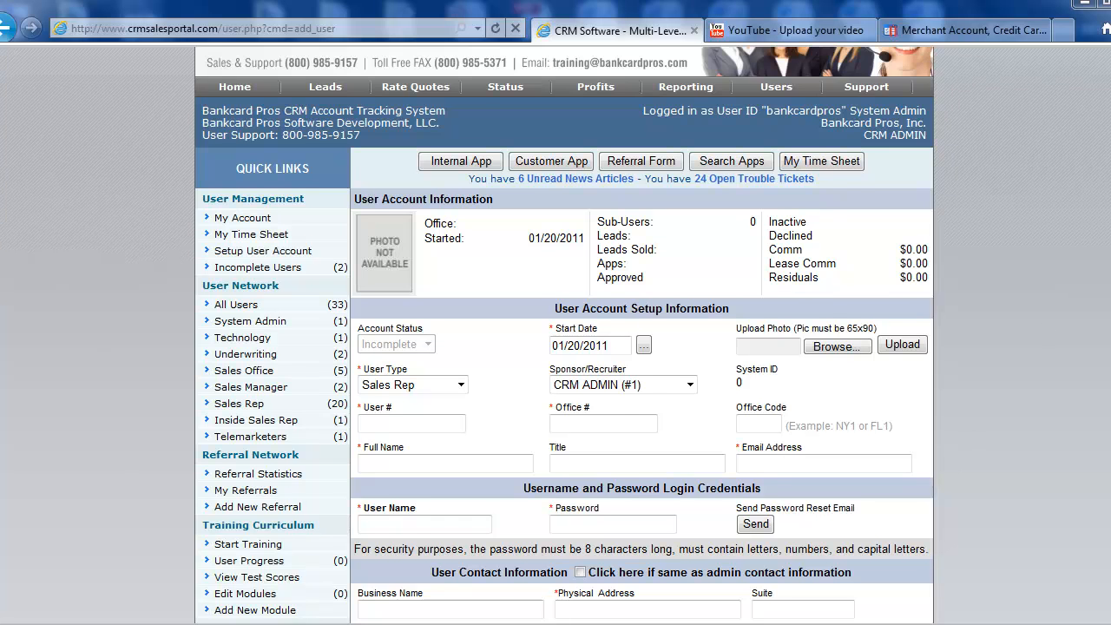
pyautogui.scroll(-2, 565, 335)
pyautogui.scroll(-3, 564, 335)
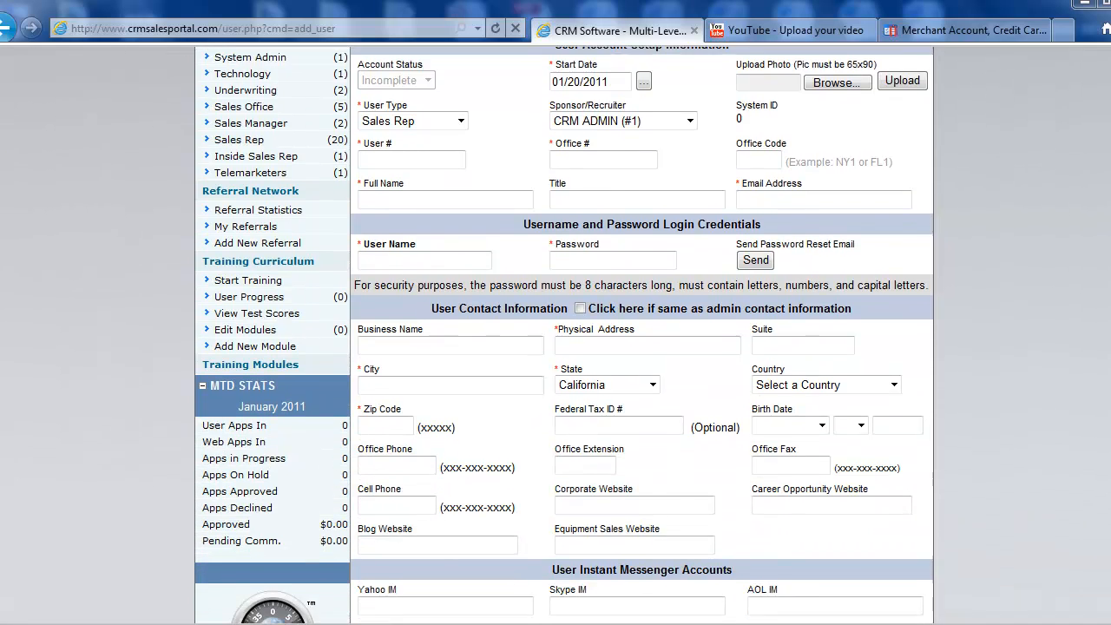
pyautogui.scroll(2, 565, 336)
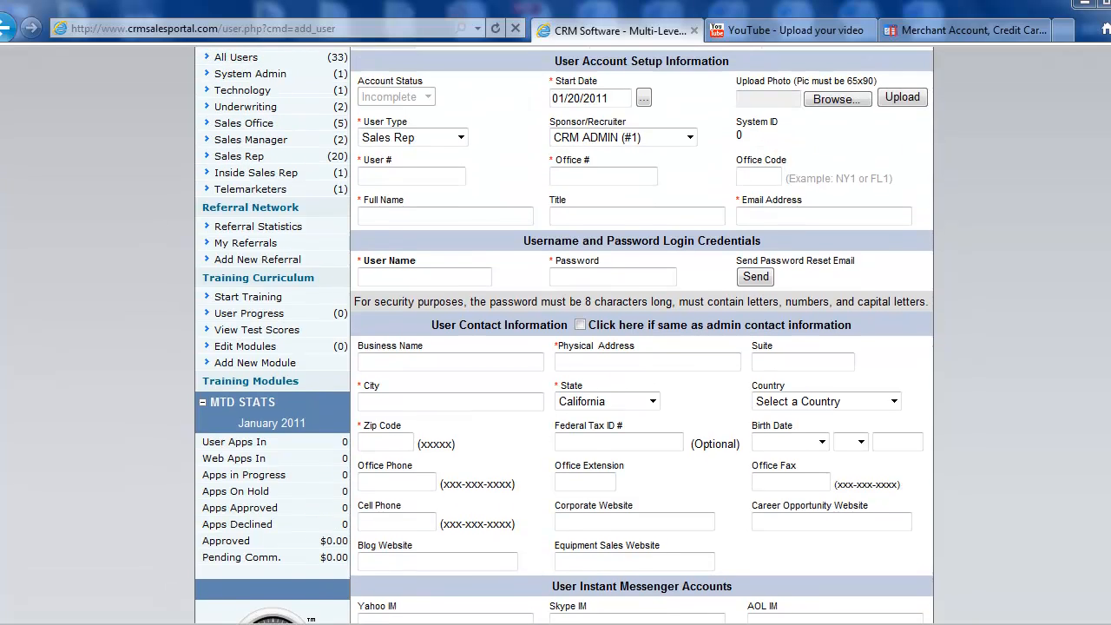
pyautogui.scroll(-2, 564, 335)
pyautogui.scroll(-6, 565, 335)
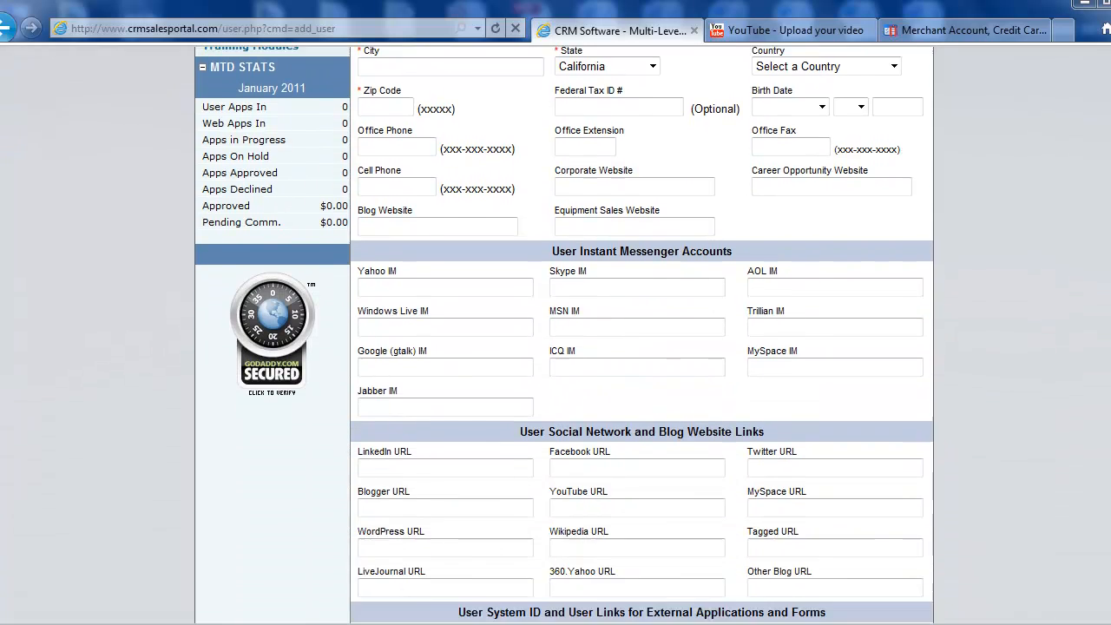
pyautogui.scroll(-14, 643, 336)
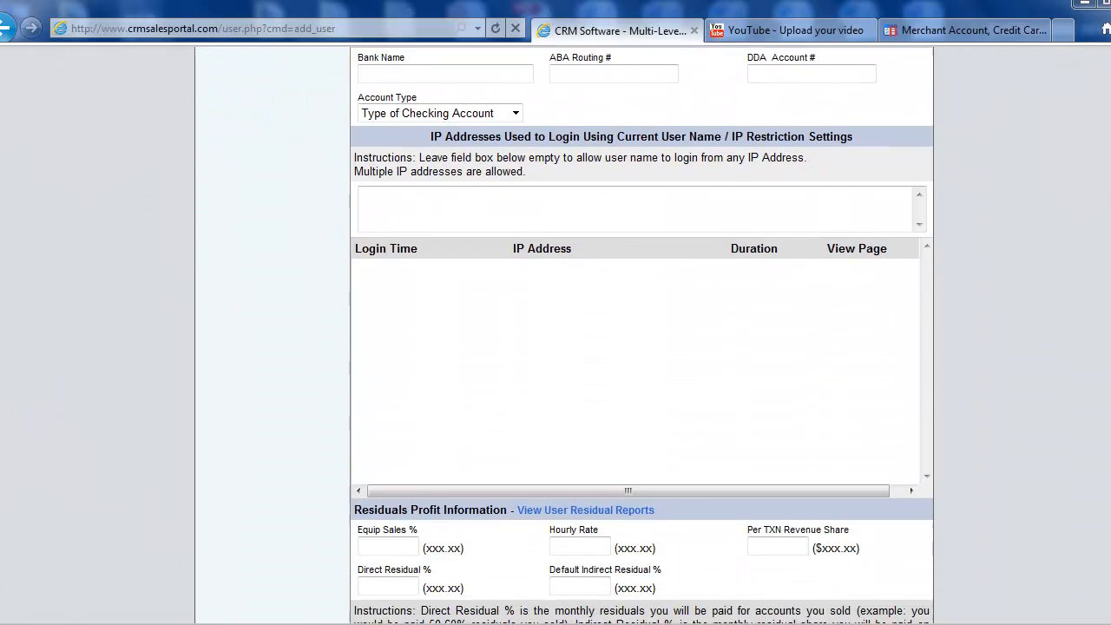
pyautogui.scroll(20, 565, 335)
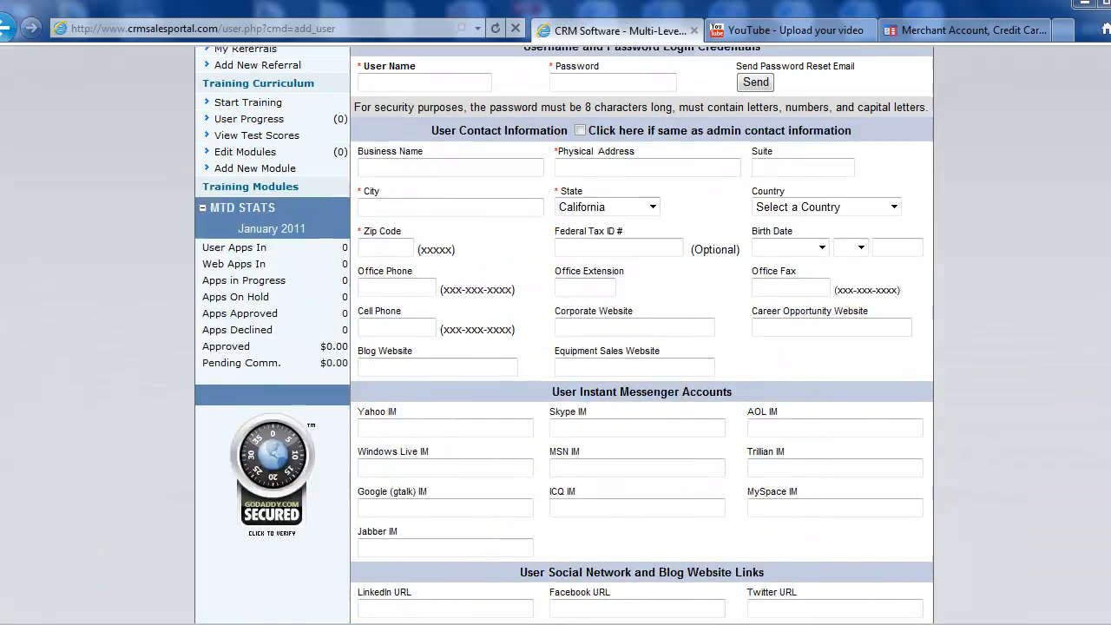
pyautogui.scroll(3, 564, 336)
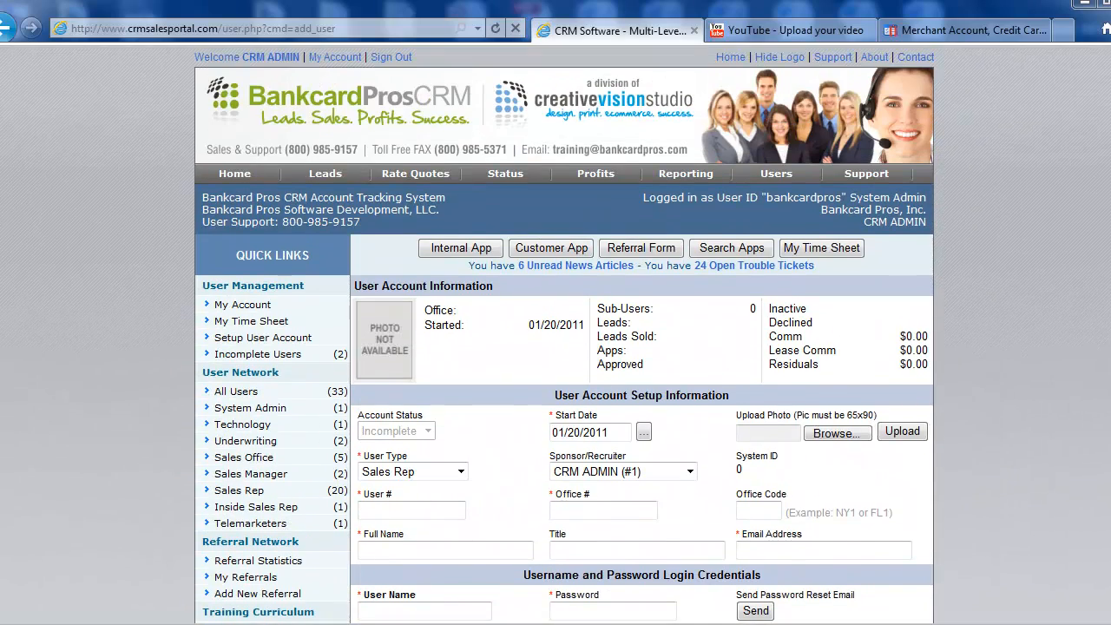
pyautogui.scroll(-3, 565, 365)
pyautogui.scroll(3, 565, 365)
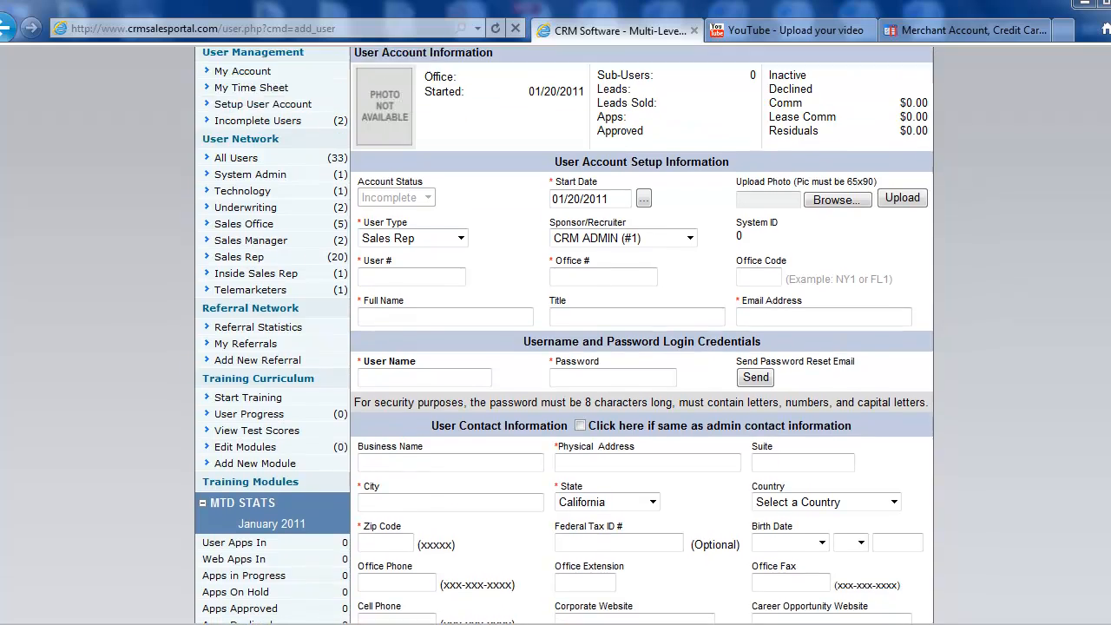
pyautogui.scroll(-4, 555, 335)
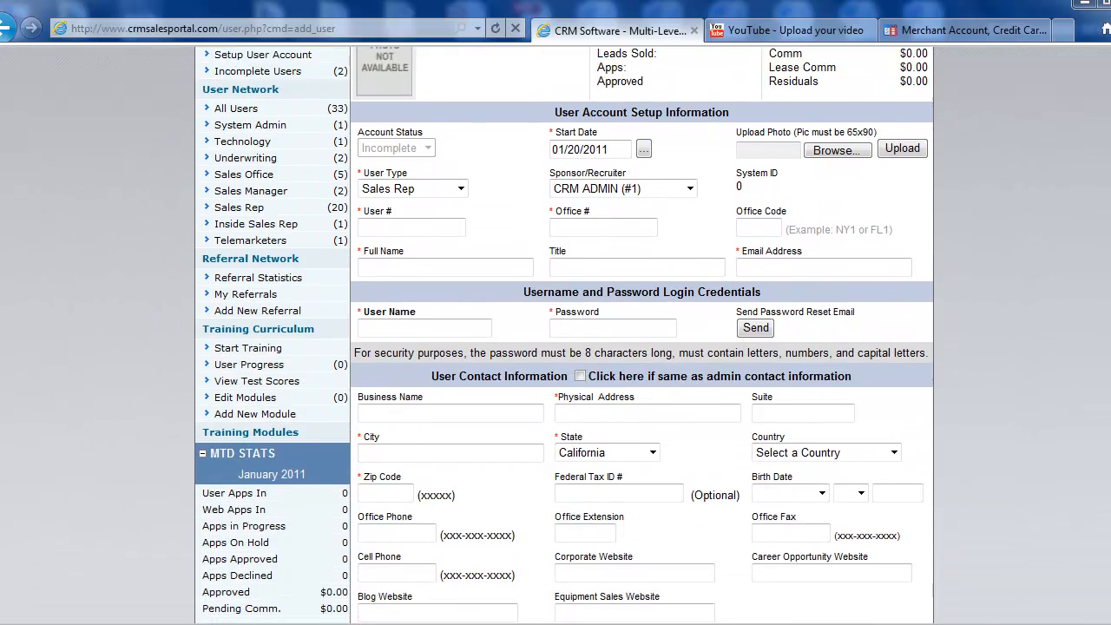
pyautogui.scroll(3, 564, 335)
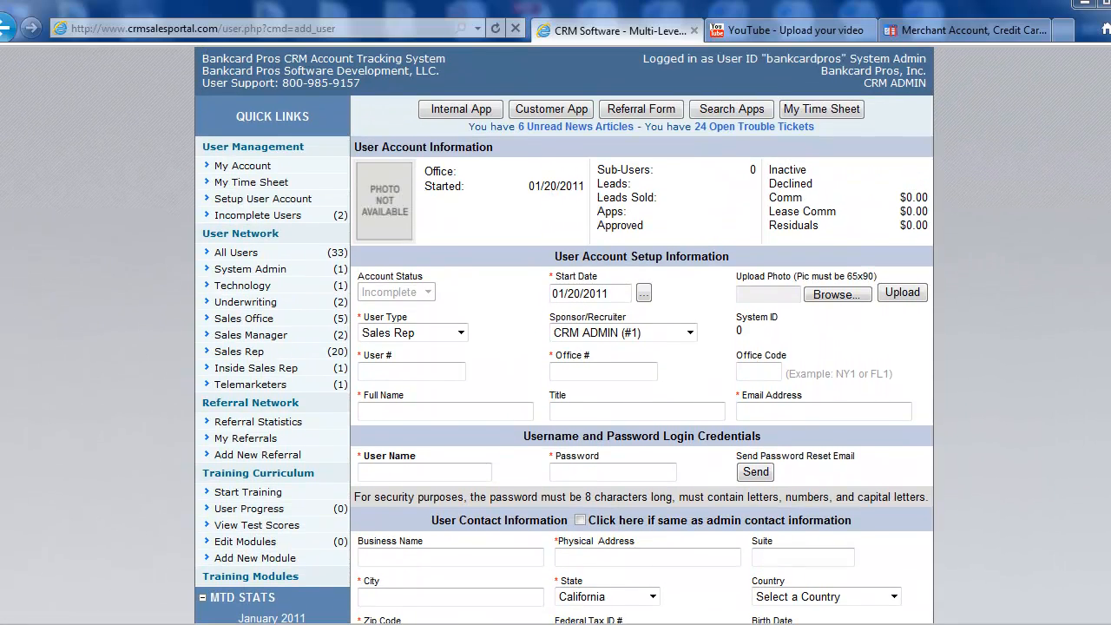
pyautogui.scroll(2, 920, 306)
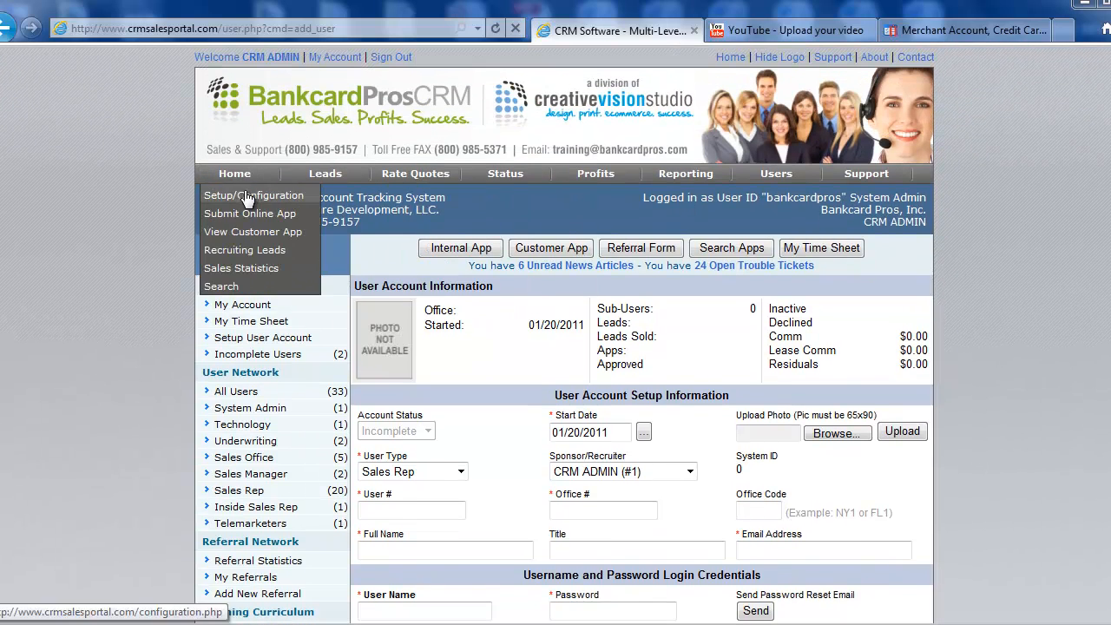
# Step: Go to Setup/Configuration and launch the User Import Tool
pyautogui.click(250, 192)
pyautogui.scroll(-7, 164, 322)
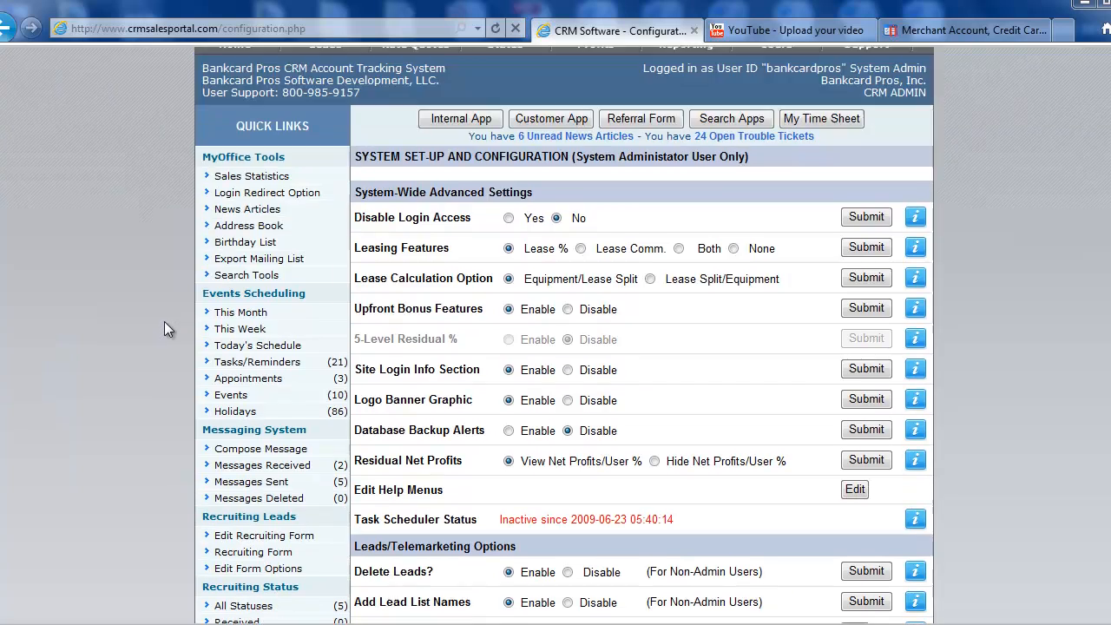
pyautogui.scroll(-2, 164, 329)
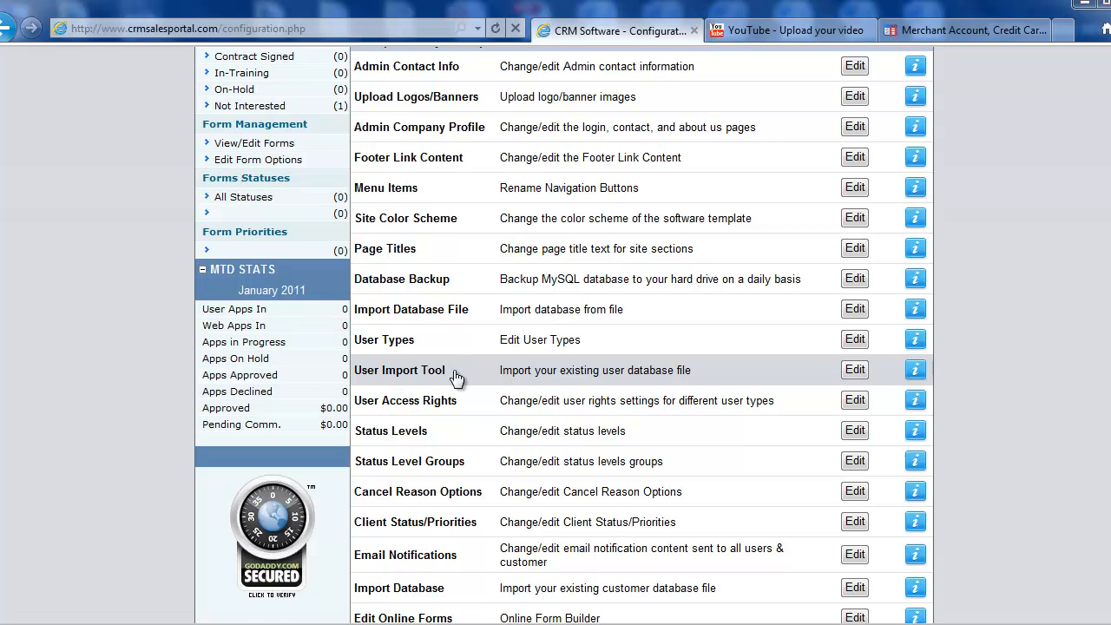
pyautogui.click(556, 376)
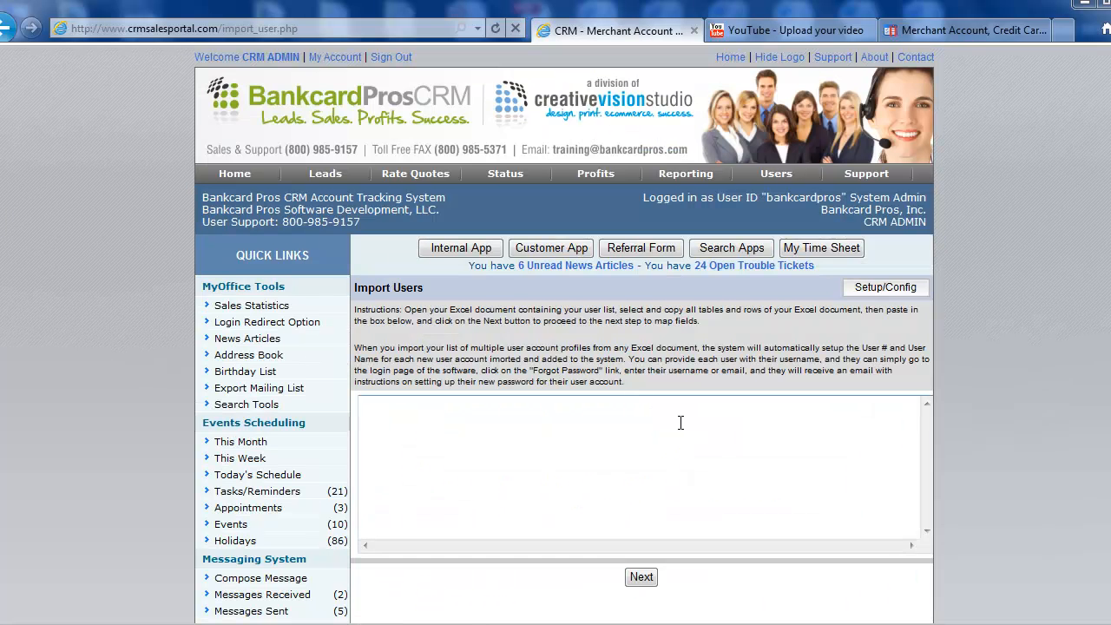
# Step: Place the cursor in the empty Import Users paste box
pyautogui.scroll(-1, 681, 423)
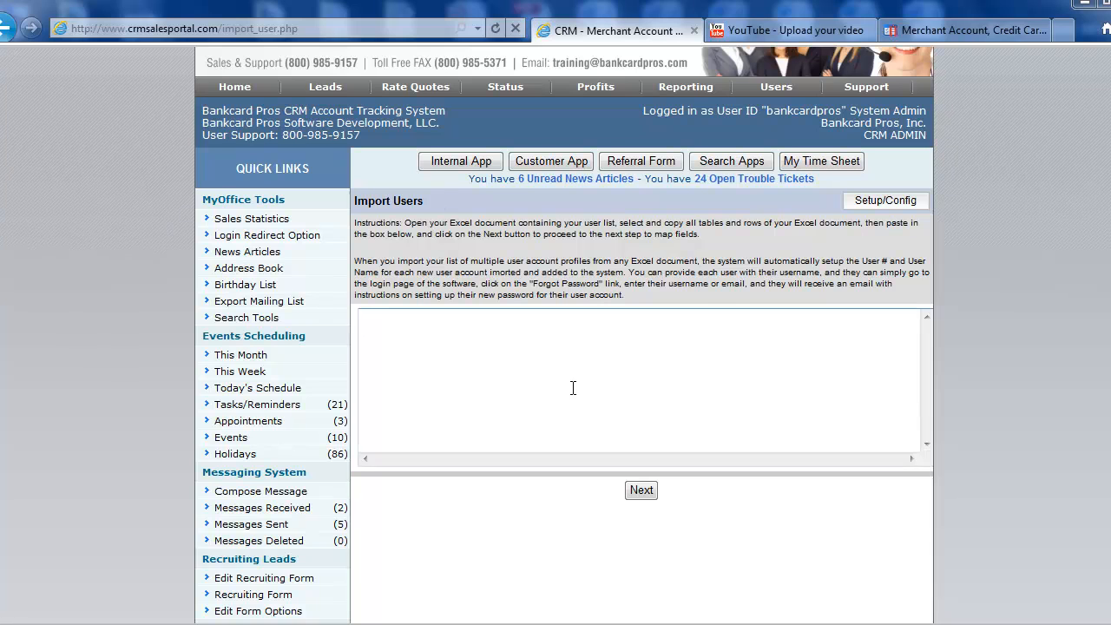
pyautogui.scroll(1, 573, 388)
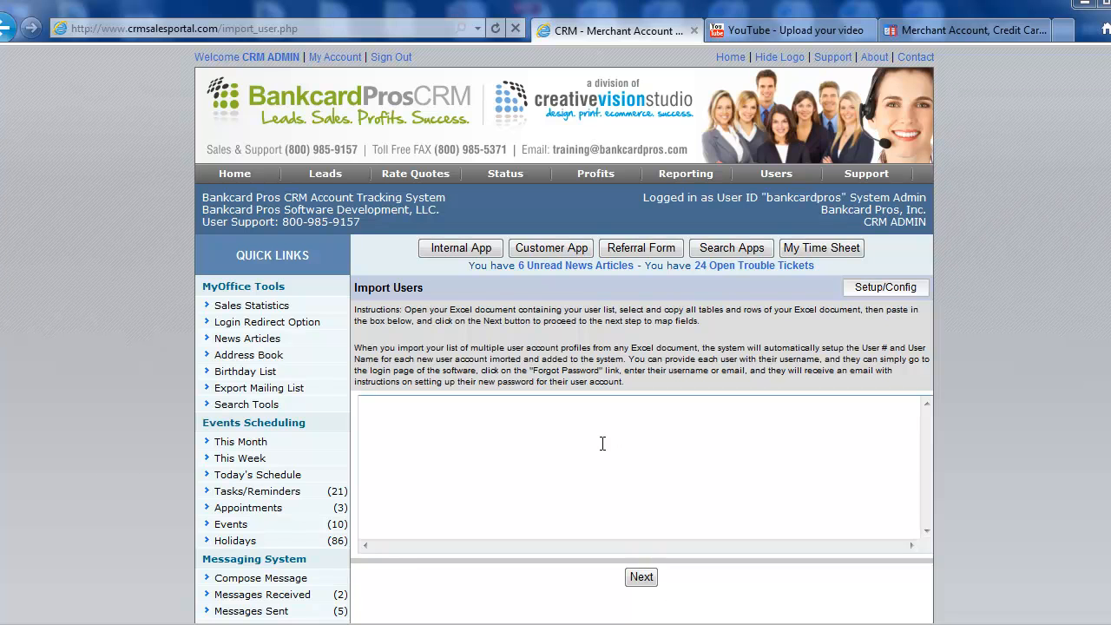
pyautogui.click(562, 442)
pyautogui.click(624, 456)
pyautogui.scroll(-2, 594, 437)
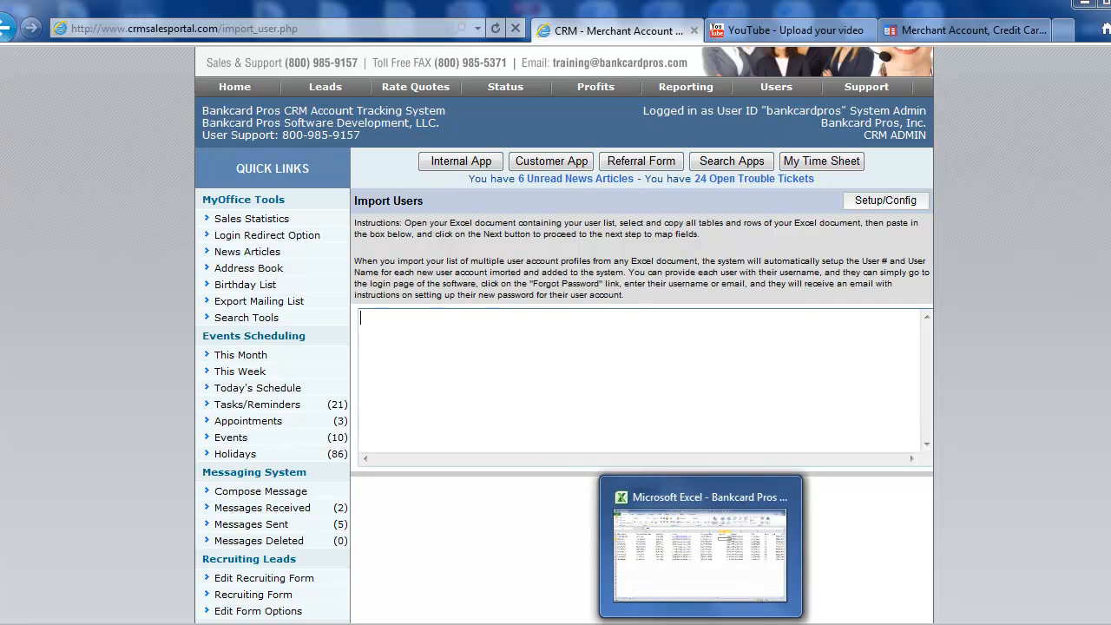
# Step: Switch to Excel and review the user list's column headings, User Name through Email
pyautogui.click(482, 464)
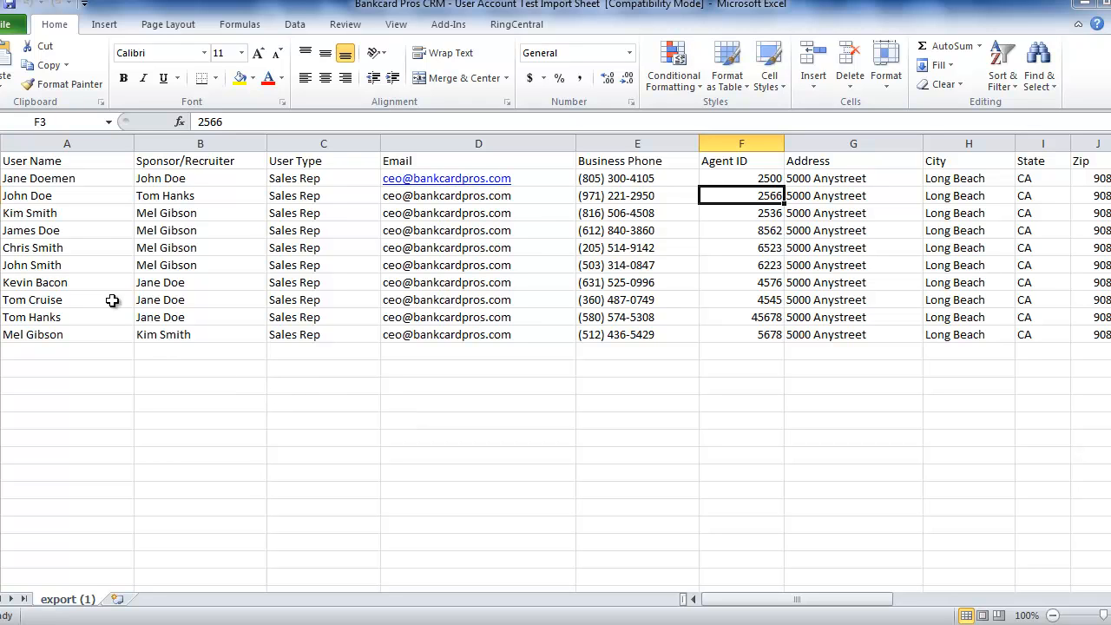
pyautogui.click(58, 162)
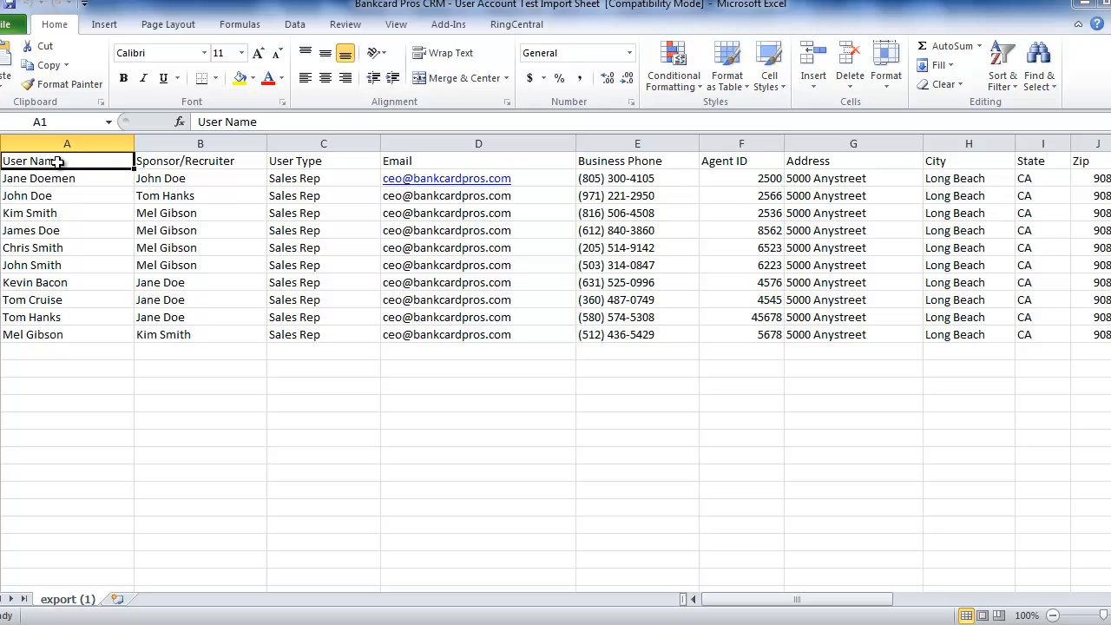
pyautogui.keyDown('shift'); pyautogui.click(647, 165); pyautogui.keyUp('shift')
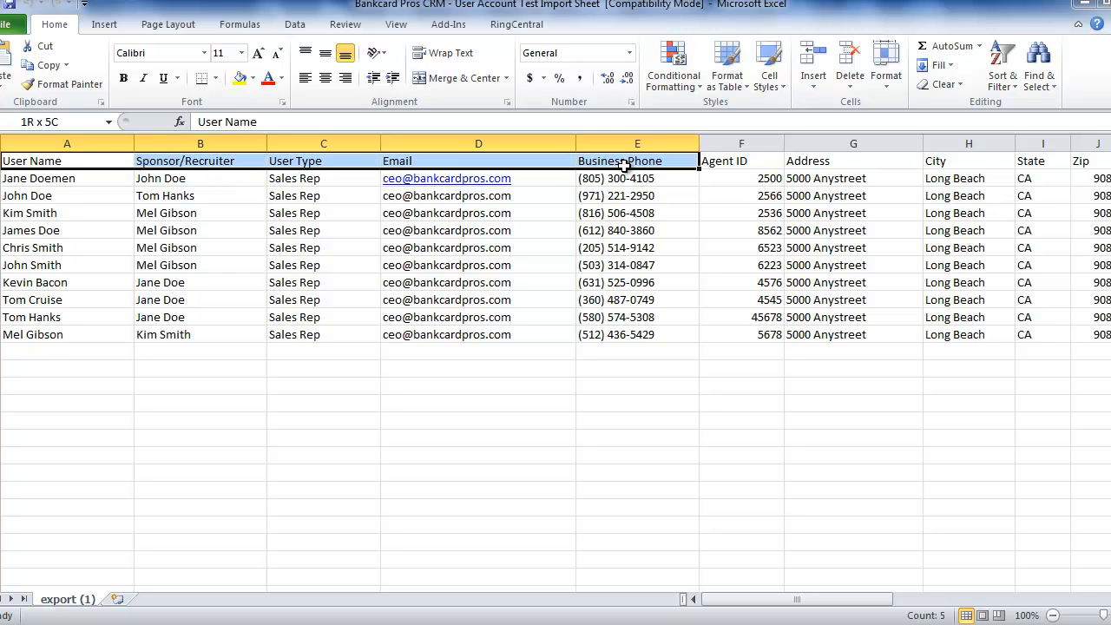
pyautogui.click(57, 160)
pyautogui.click(203, 163)
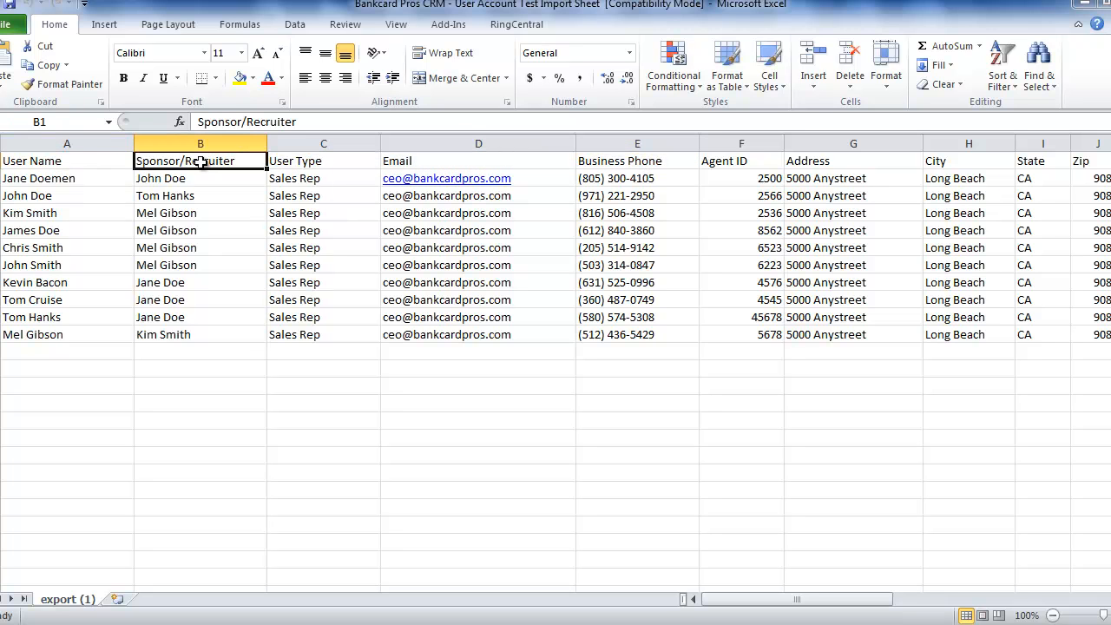
pyautogui.click(308, 166)
pyautogui.click(430, 165)
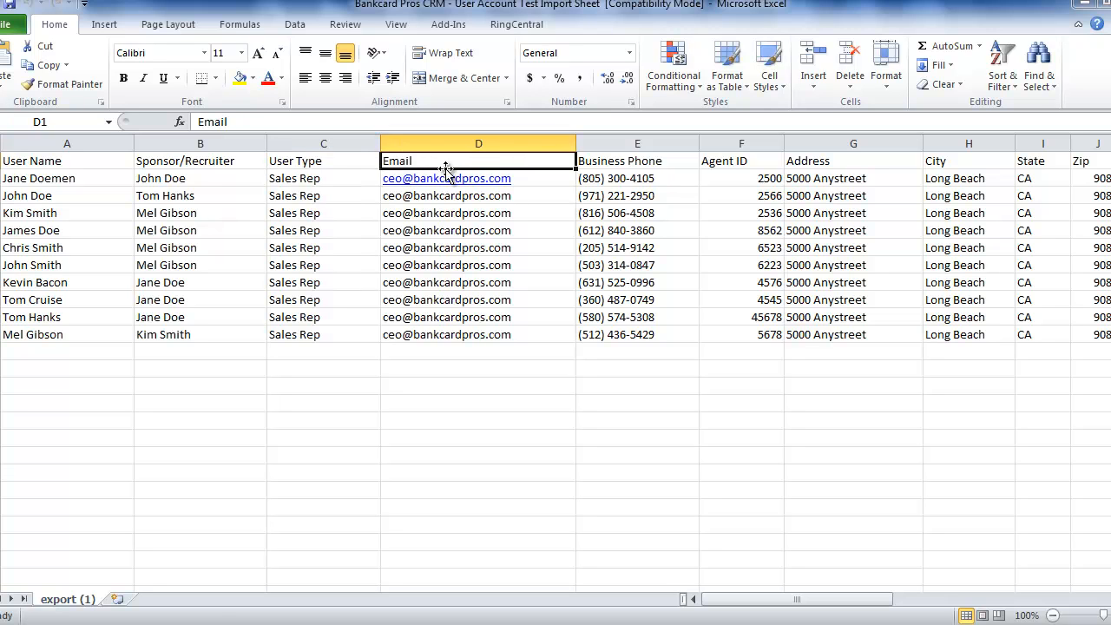
pyautogui.click(59, 162)
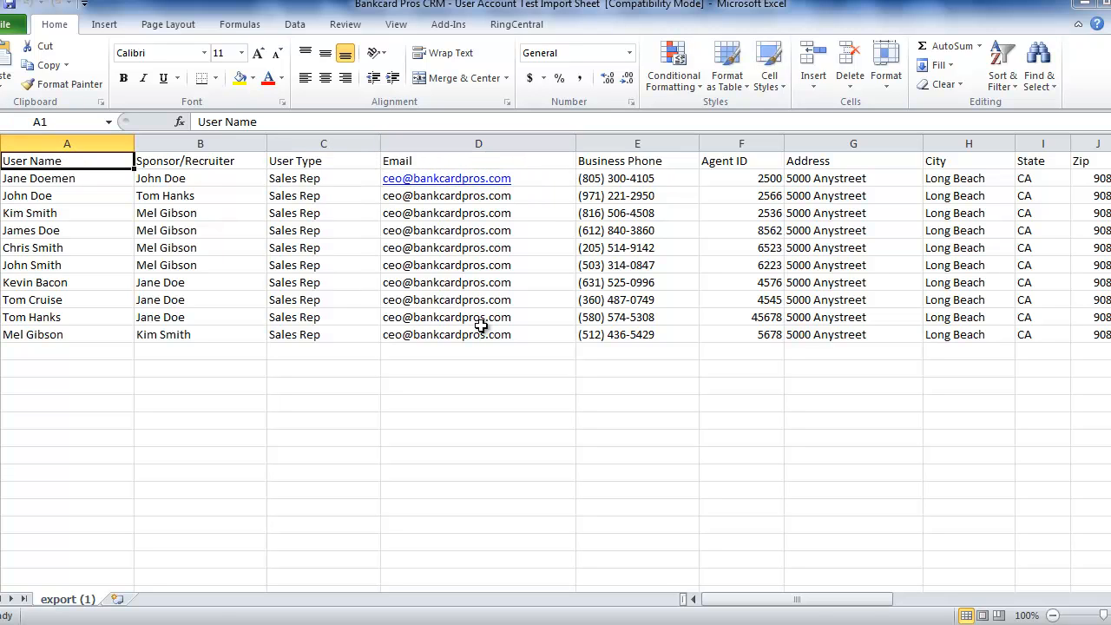
# Step: Copy the whole user table A1:V11, headers included, and return to the CRM
pyautogui.keyDown('shift'); pyautogui.click(743, 336); pyautogui.keyUp('shift')
pyautogui.moveTo(807, 602); pyautogui.dragTo(1033, 601)
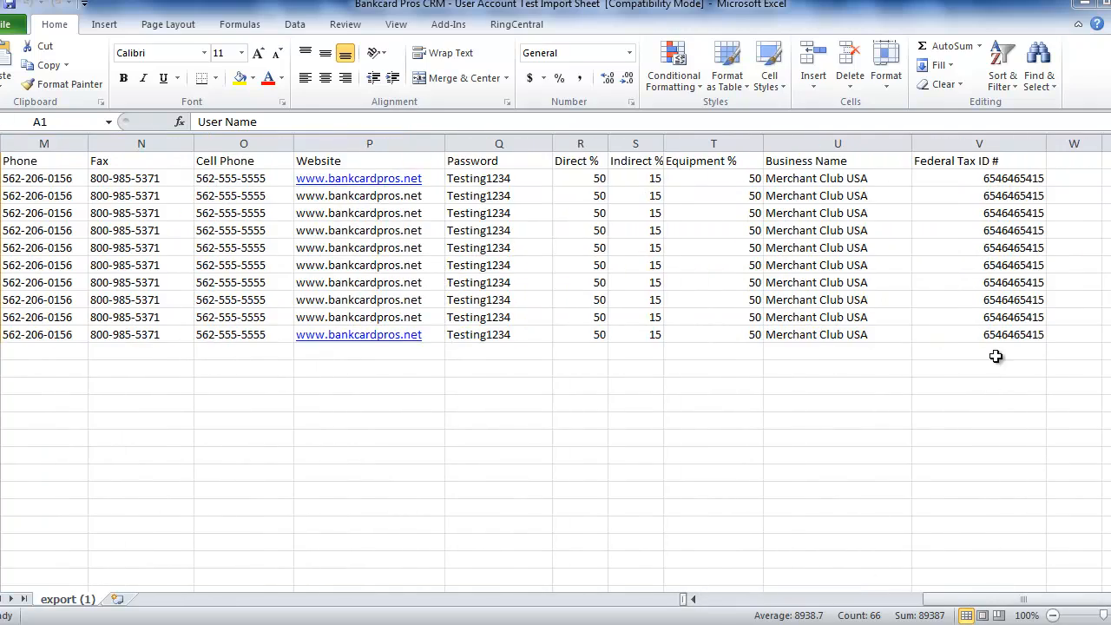
pyautogui.keyDown('shift'); pyautogui.click(998, 335); pyautogui.keyUp('shift')
pyautogui.rightClick(279, 235)
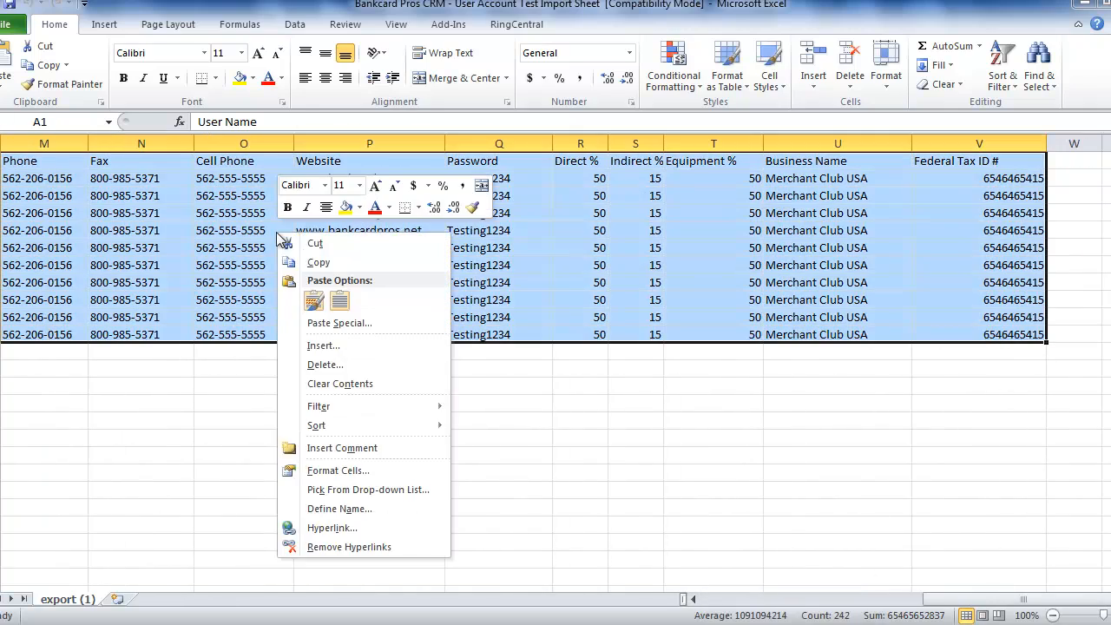
pyautogui.click(317, 262)
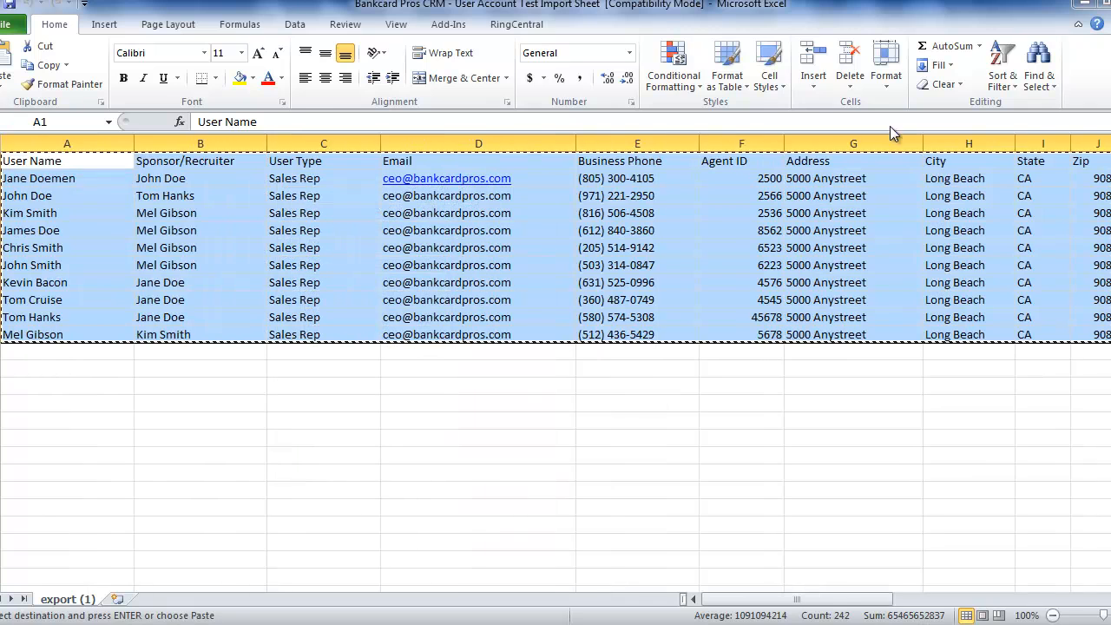
pyautogui.click(1081, 5)
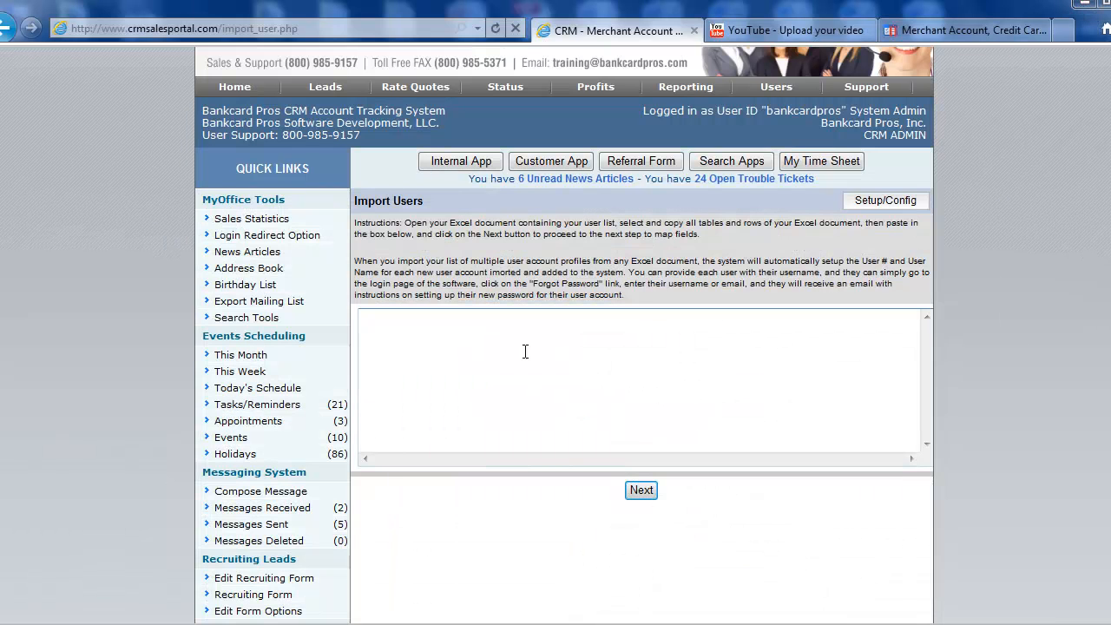
# Step: Paste the Excel user list into the import box and continue to Preview and Map
pyautogui.rightClick(392, 337)
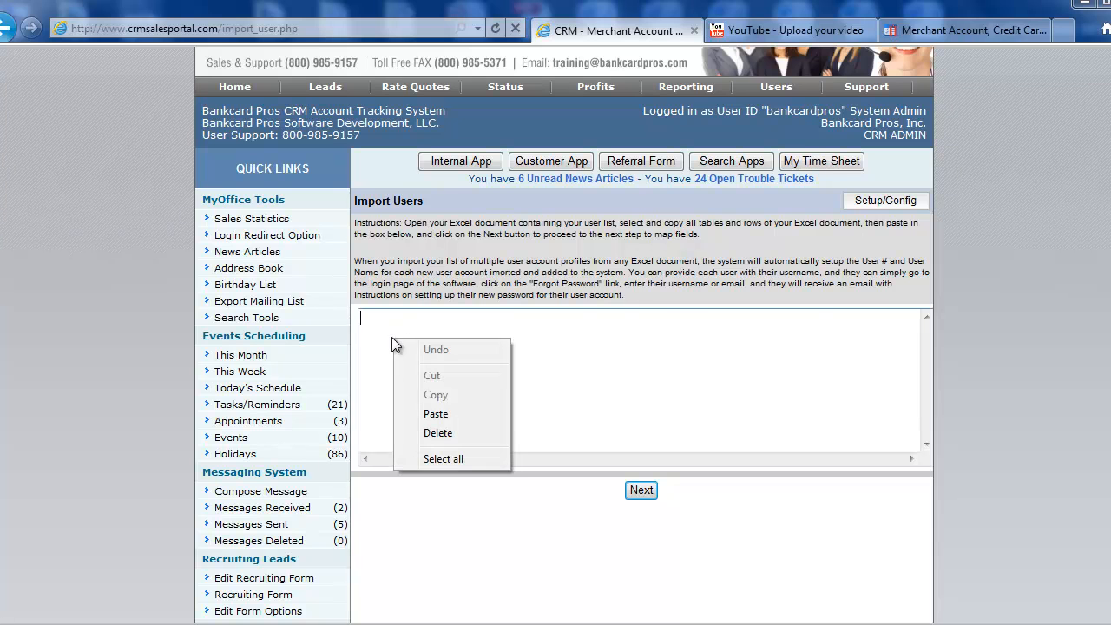
pyautogui.click(438, 414)
pyautogui.click(642, 491)
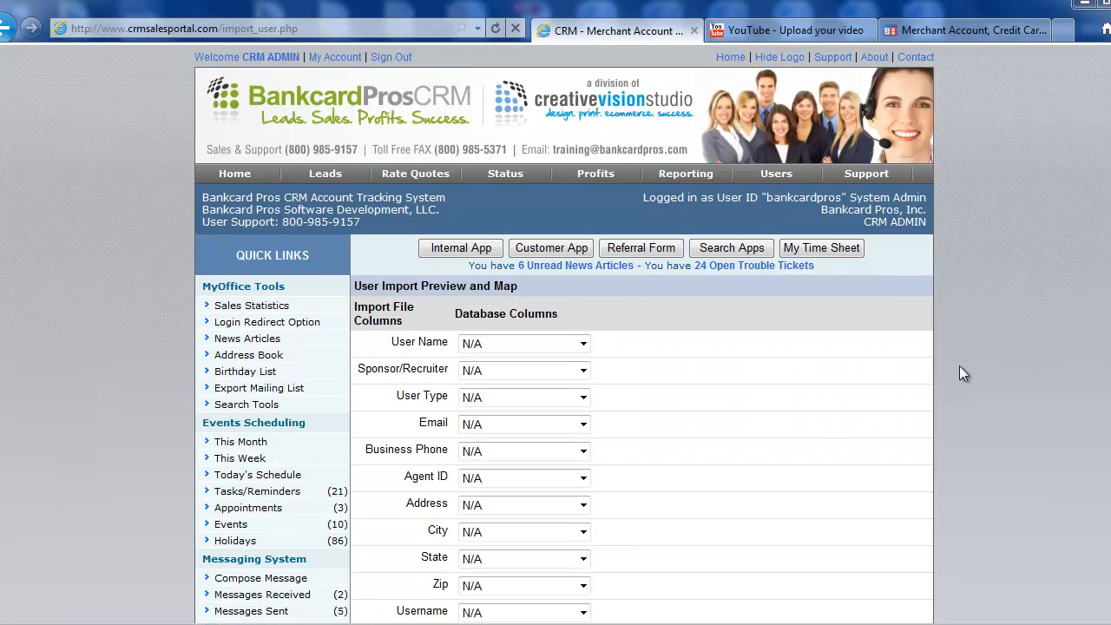
# Step: Review the import map rows and inspect the User Name field choices without changing them
pyautogui.scroll(-3, 959, 366)
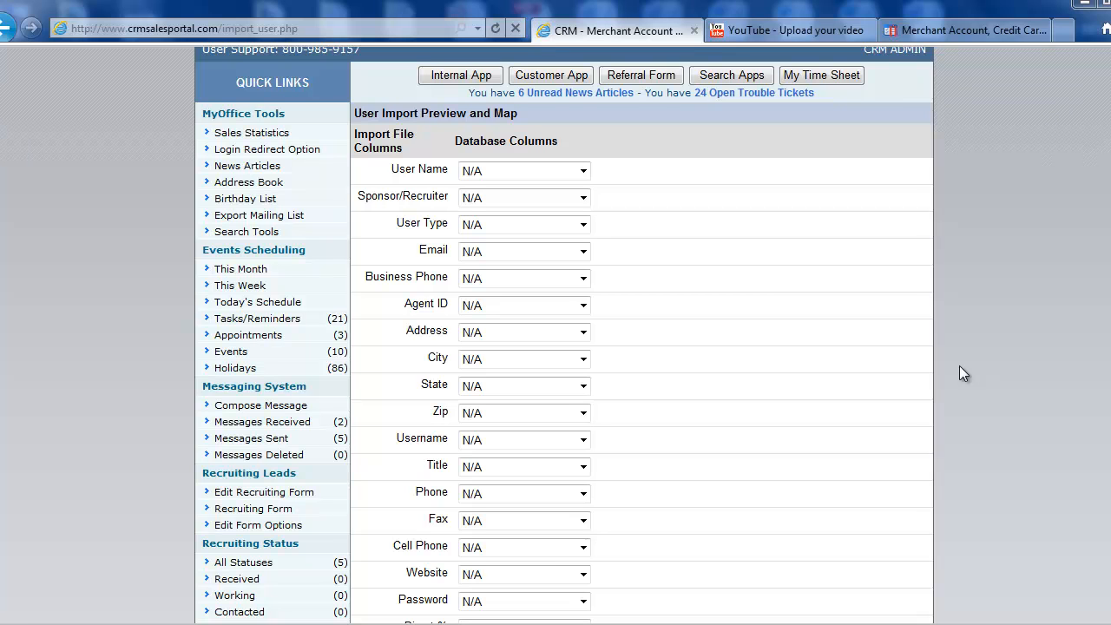
pyautogui.scroll(-3, 959, 366)
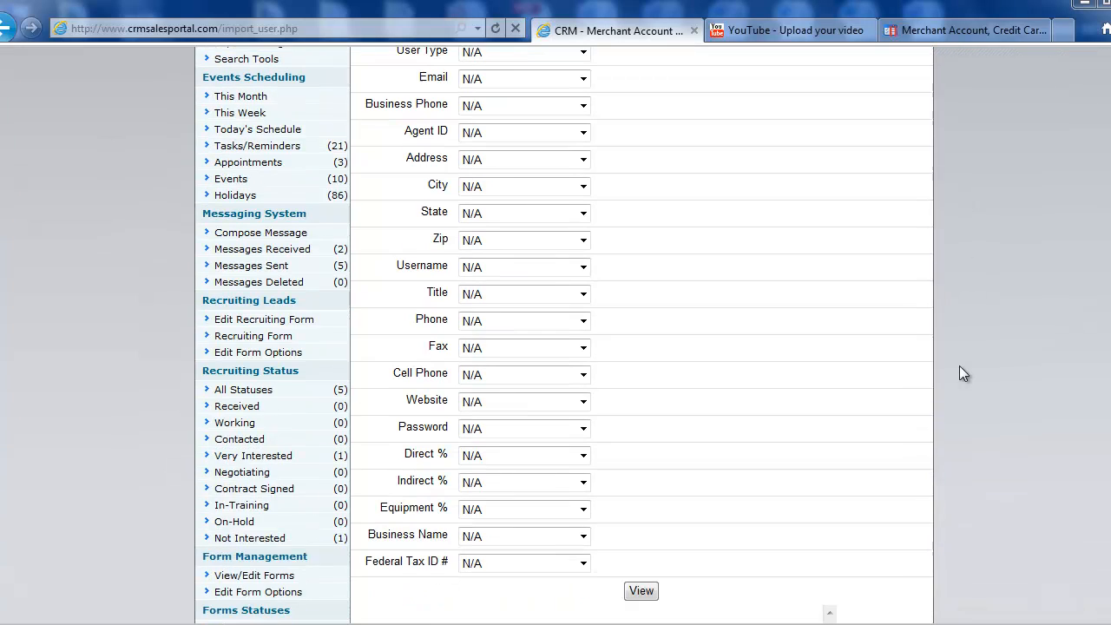
pyautogui.scroll(3, 960, 367)
pyautogui.scroll(3, 960, 367)
pyautogui.scroll(-3, 959, 367)
pyautogui.scroll(-2, 960, 366)
pyautogui.scroll(3, 930, 247)
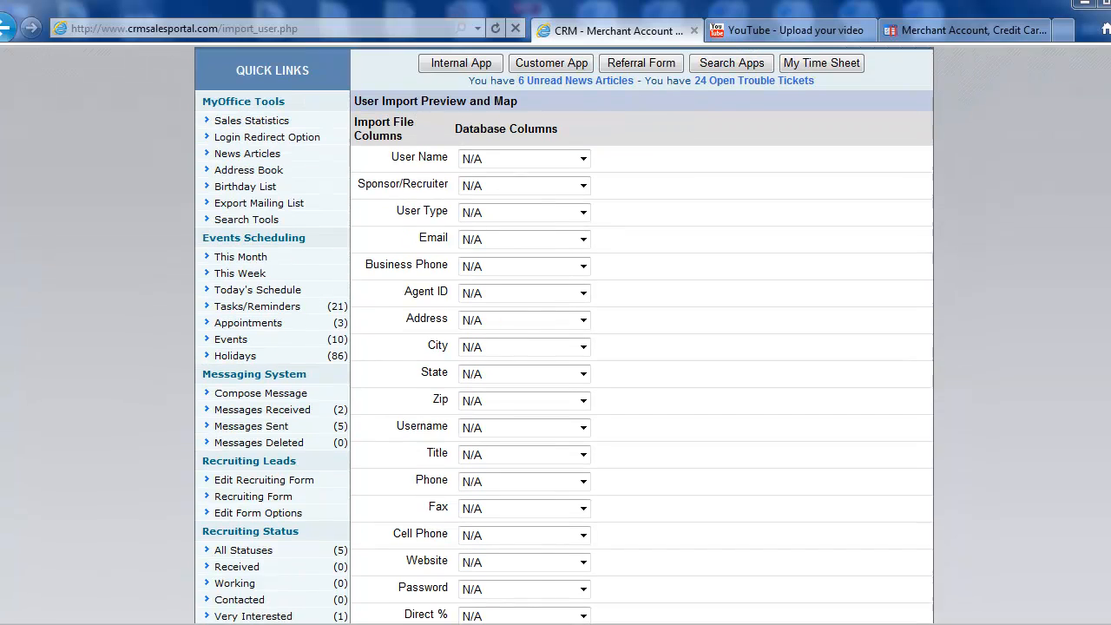
pyautogui.click(583, 239)
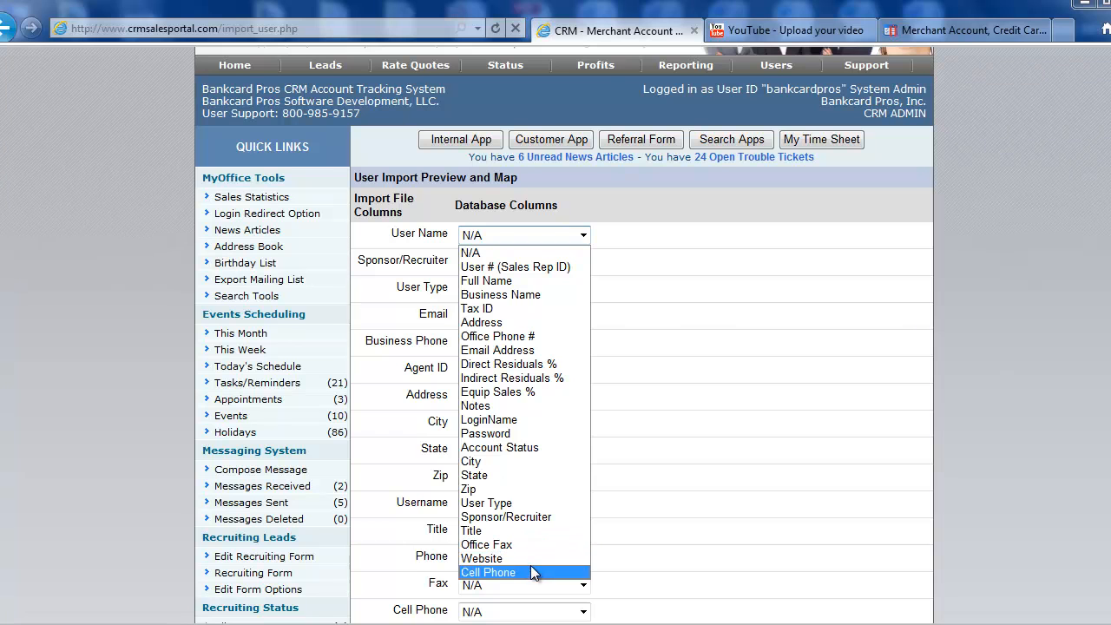
pyautogui.click(688, 290)
# Step: Scroll the map again and reopen the User Name field choices
pyautogui.scroll(-2, 697, 304)
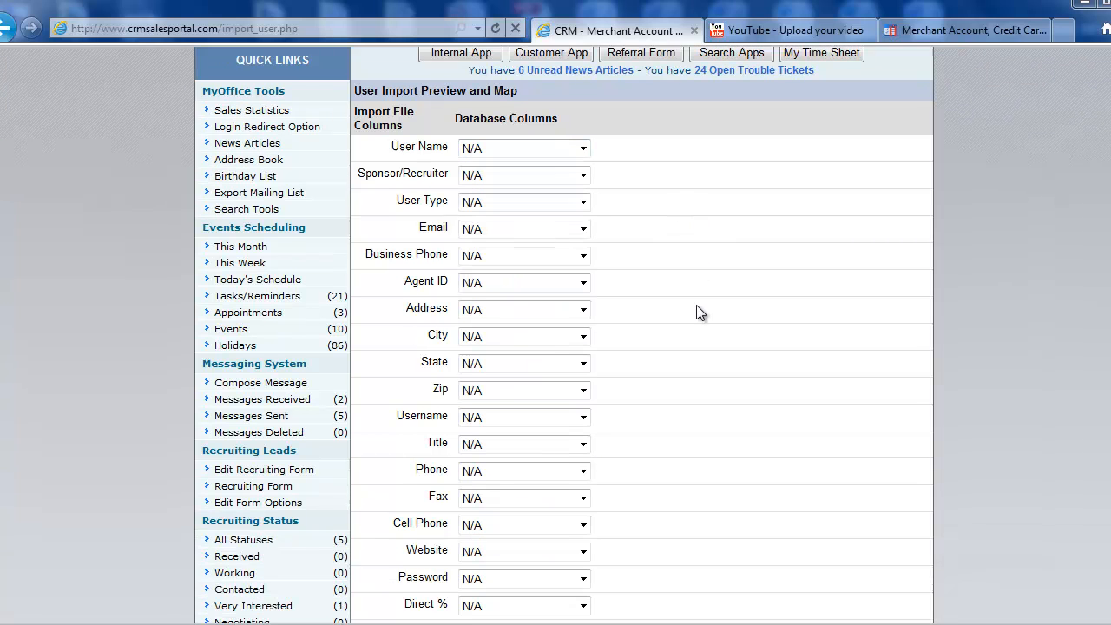
pyautogui.scroll(-1, 564, 335)
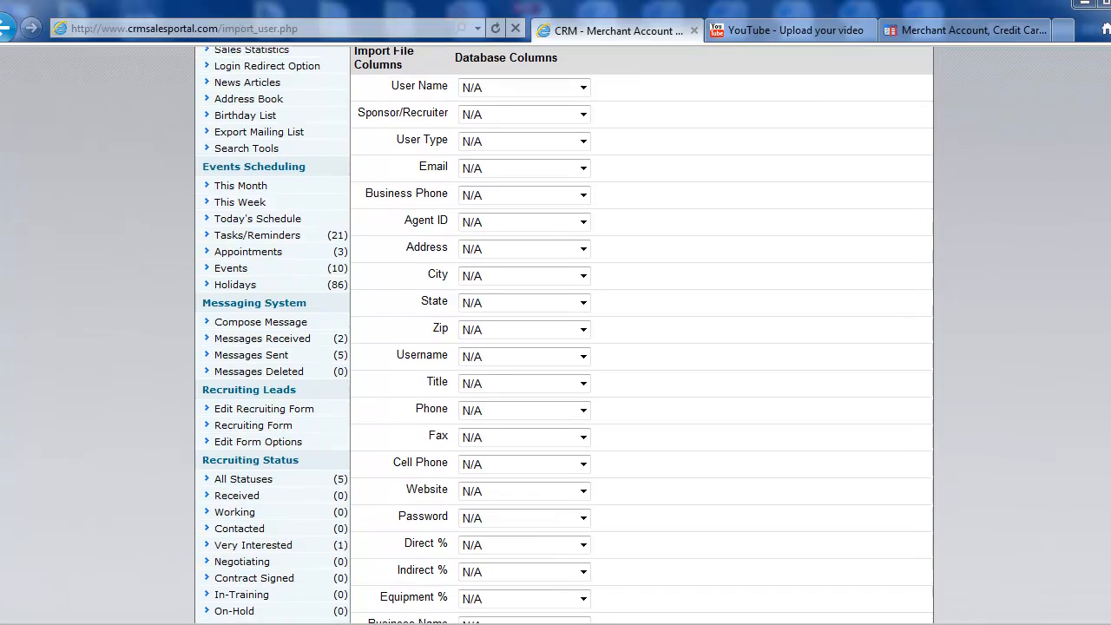
pyautogui.scroll(1, 565, 336)
pyautogui.scroll(-1, 565, 335)
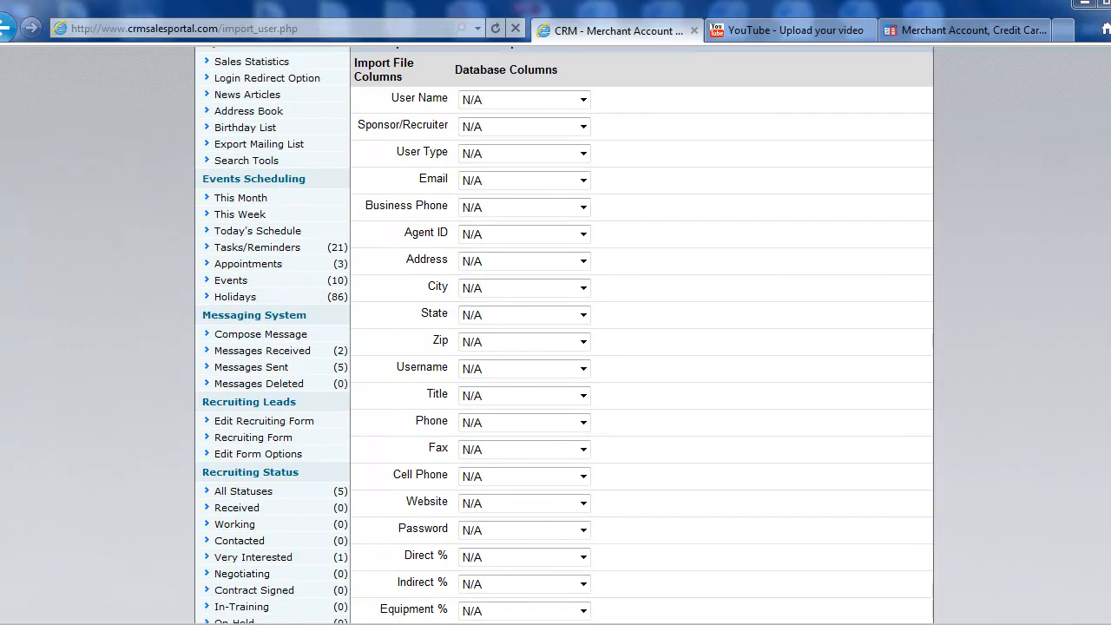
pyautogui.scroll(1, 564, 335)
pyautogui.scroll(-1, 564, 336)
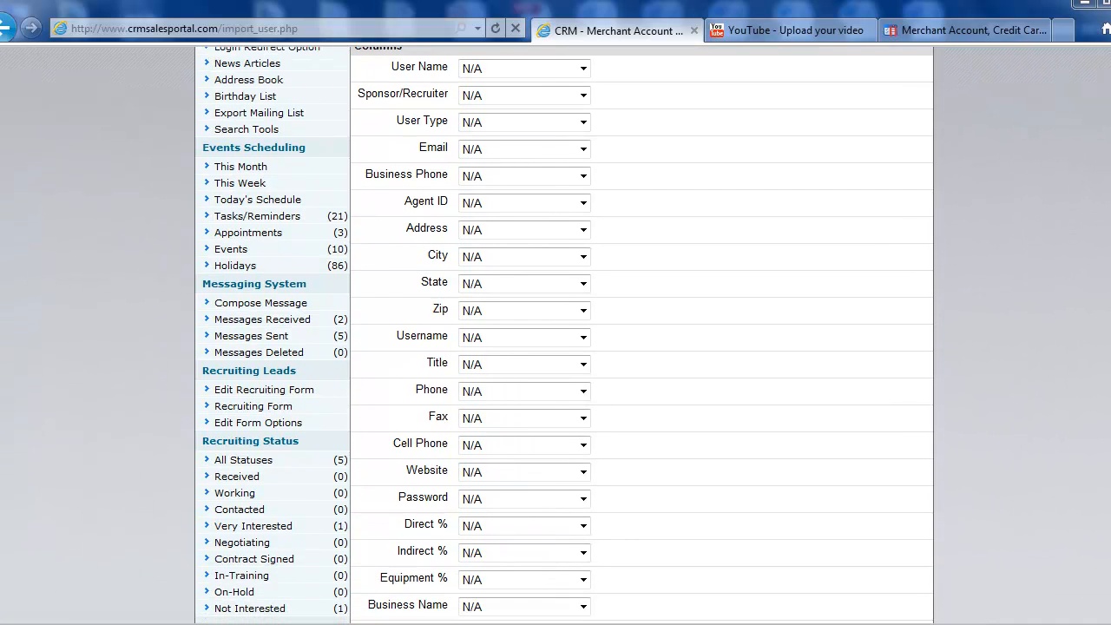
pyautogui.click(527, 68)
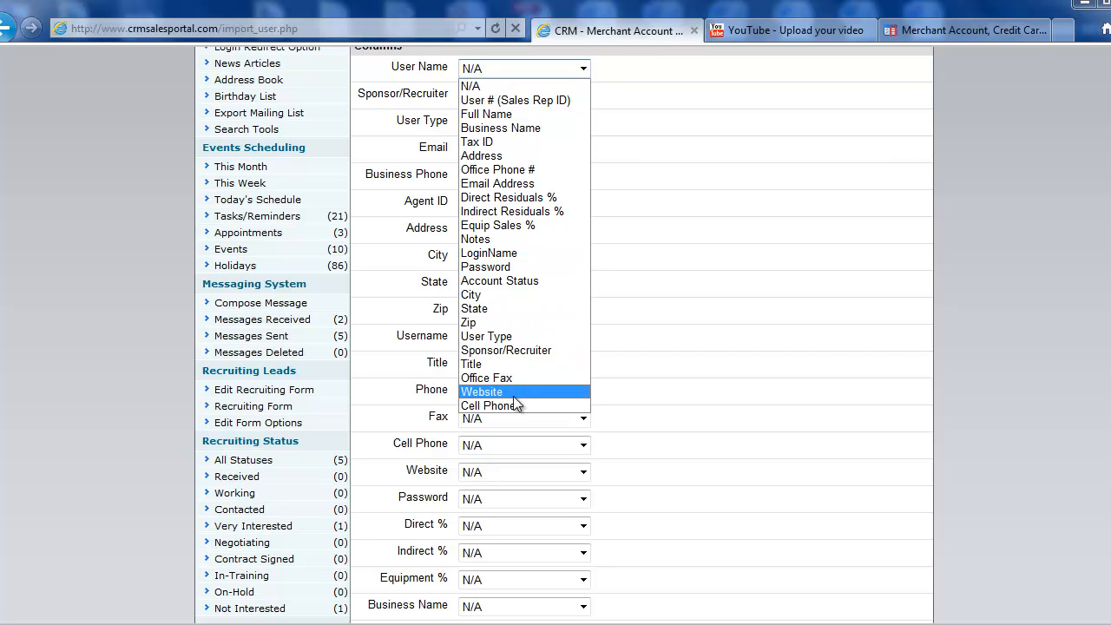
# Step: Map User Name to LoginName, Sponsor/Recruiter and User Type to themselves, Email to Email Address
pyautogui.click(502, 255)
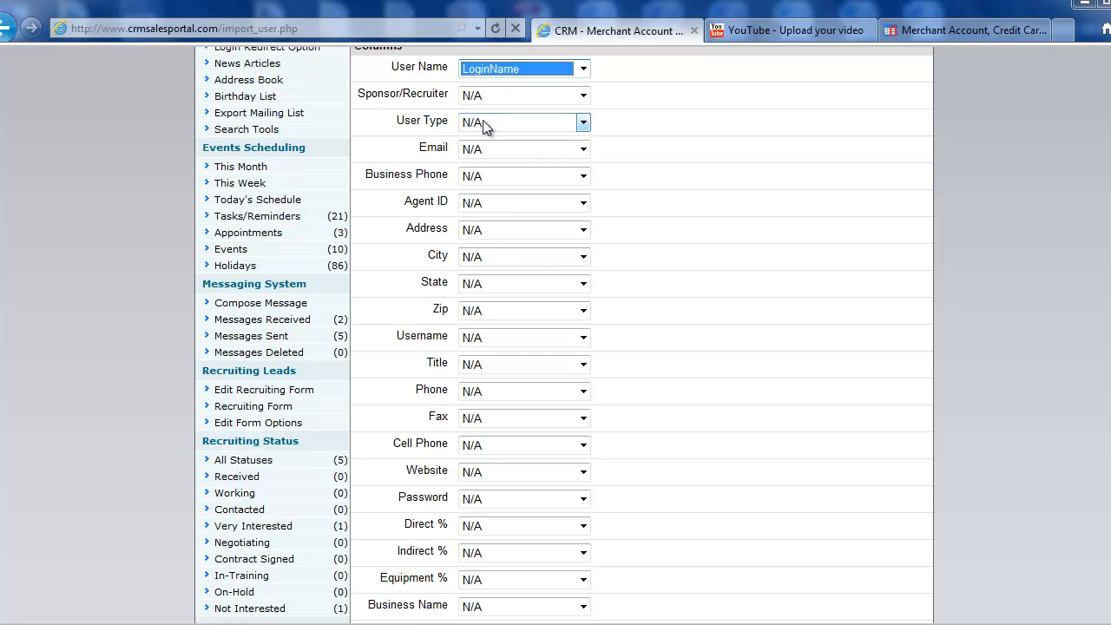
pyautogui.click(490, 90)
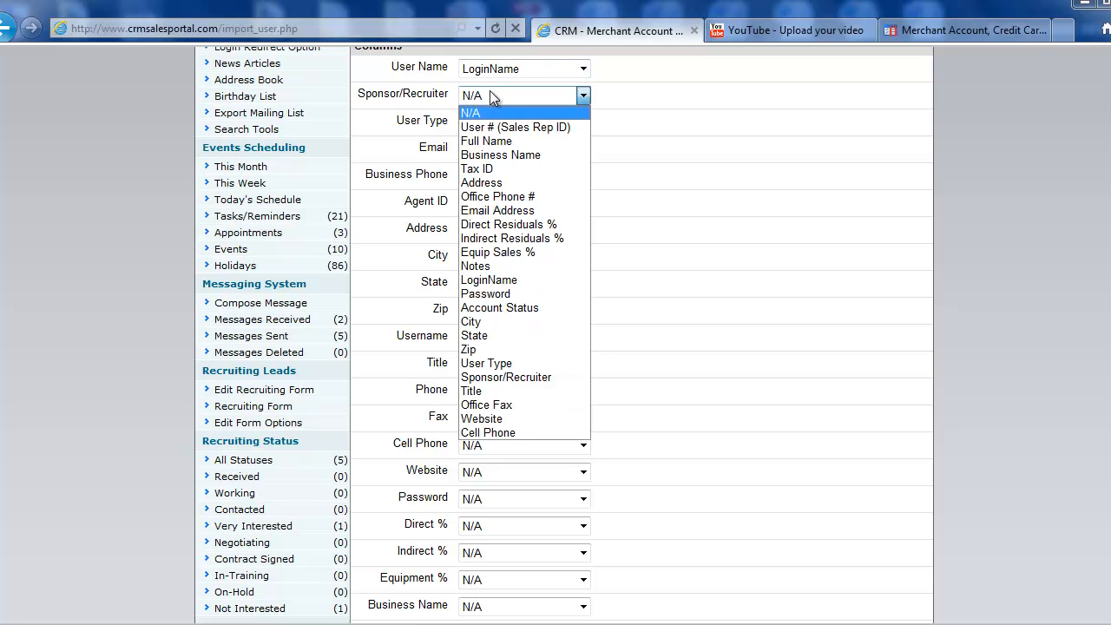
pyautogui.click(521, 375)
pyautogui.click(516, 126)
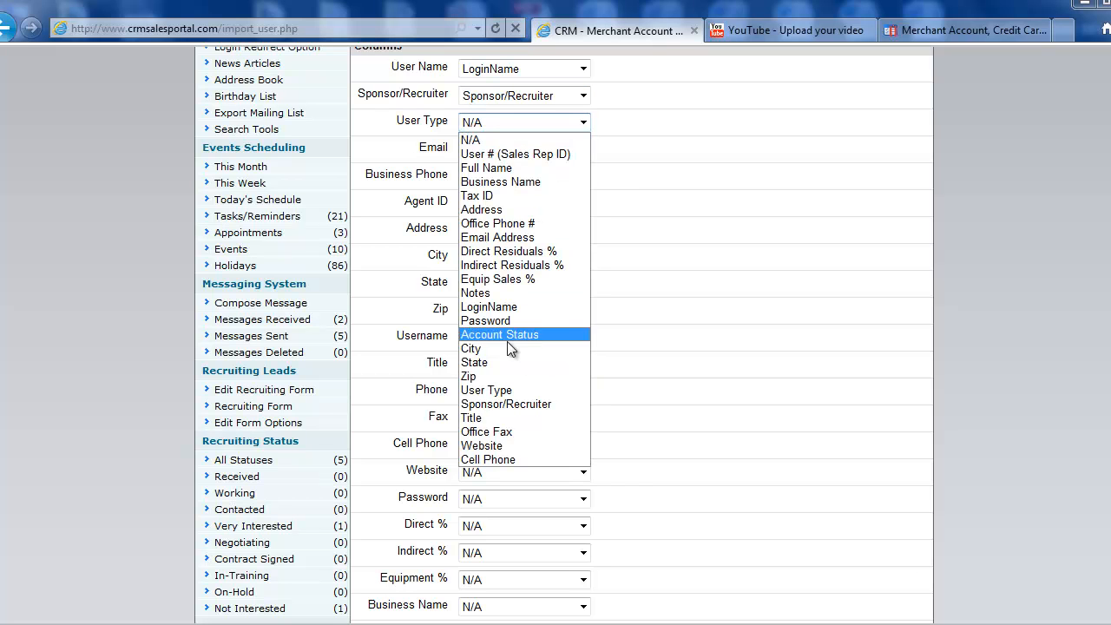
pyautogui.click(510, 390)
pyautogui.click(514, 149)
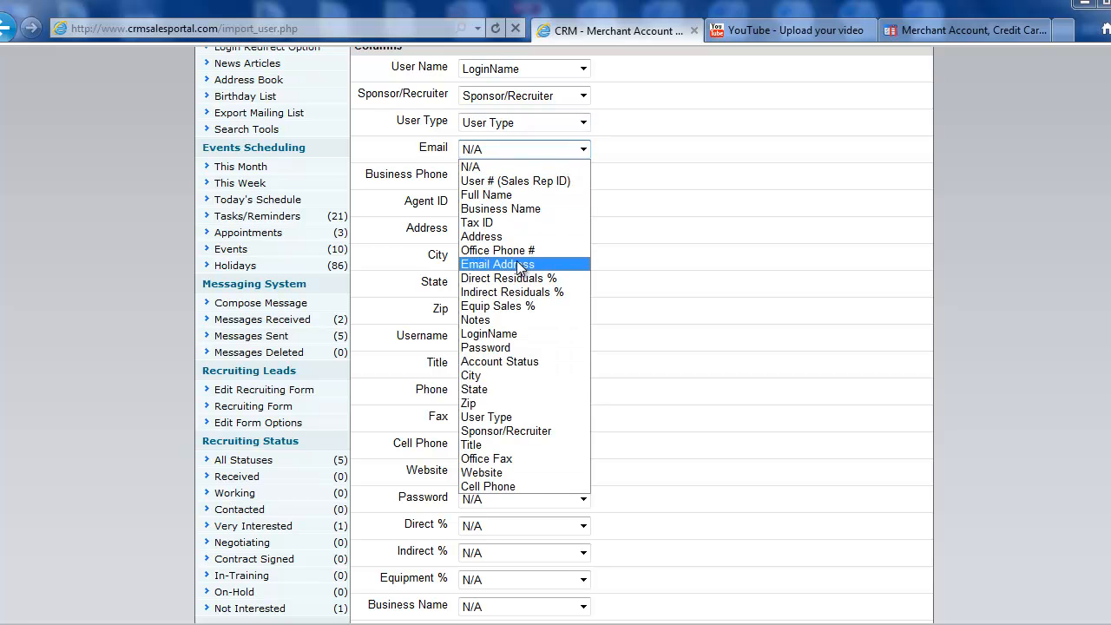
pyautogui.click(518, 262)
# Step: Map Business Phone to Office Phone #, Agent ID to User # (Sales Rep ID), and Address
pyautogui.click(506, 176)
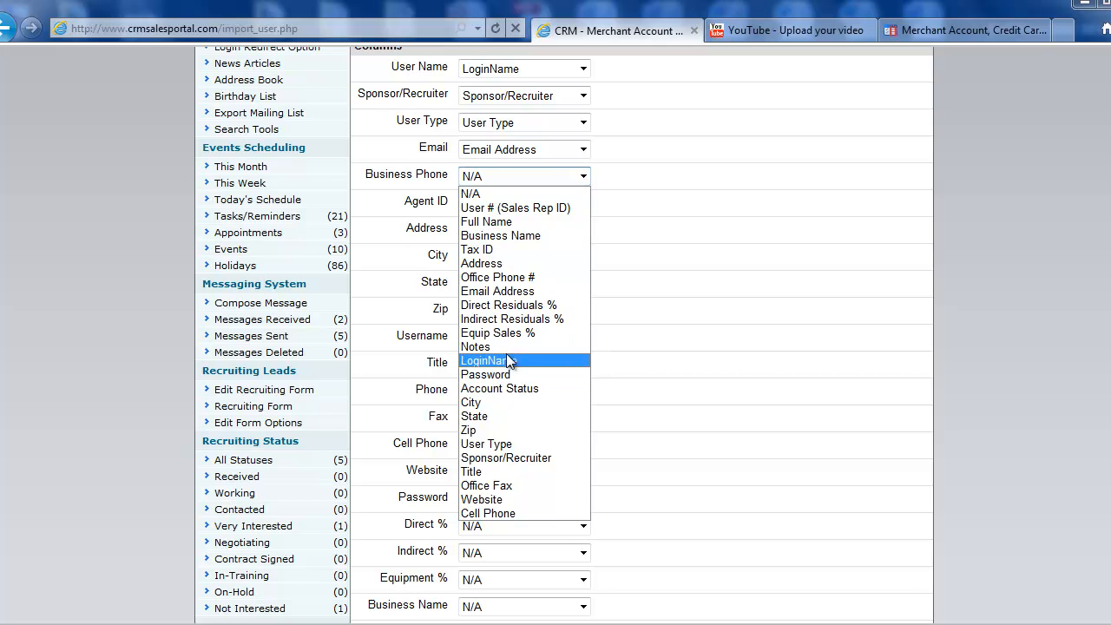
pyautogui.click(500, 280)
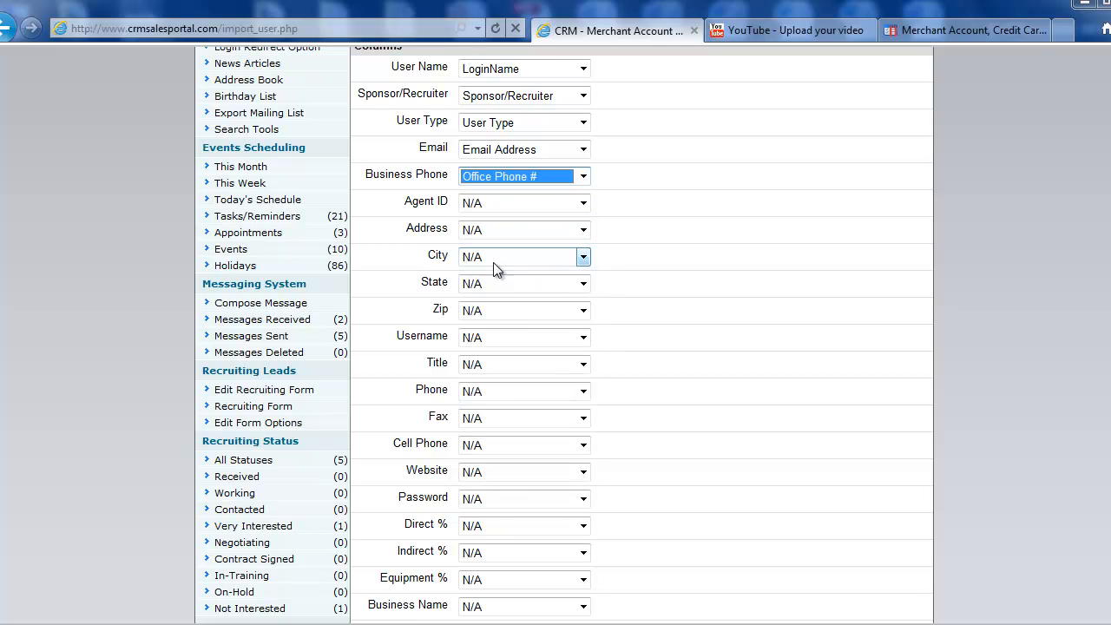
pyautogui.click(496, 201)
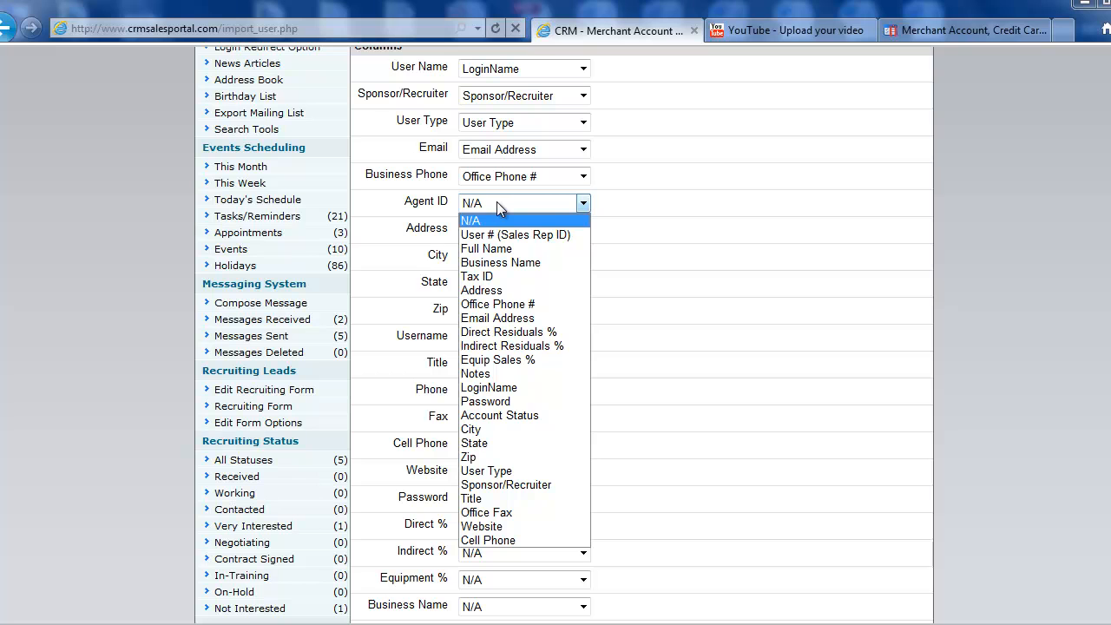
pyautogui.click(507, 234)
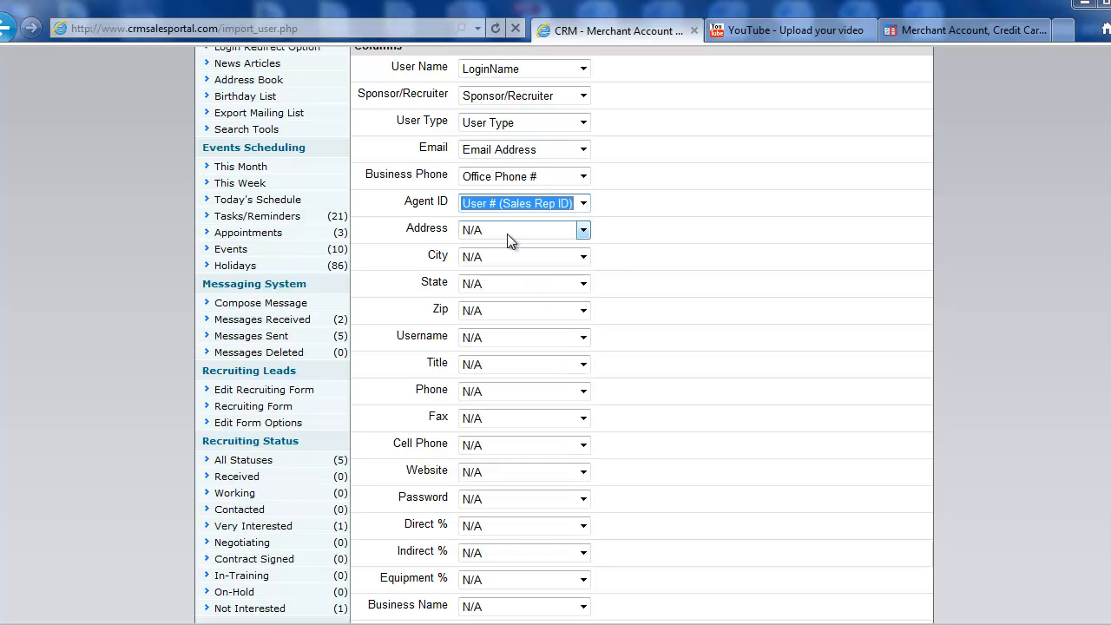
pyautogui.click(488, 231)
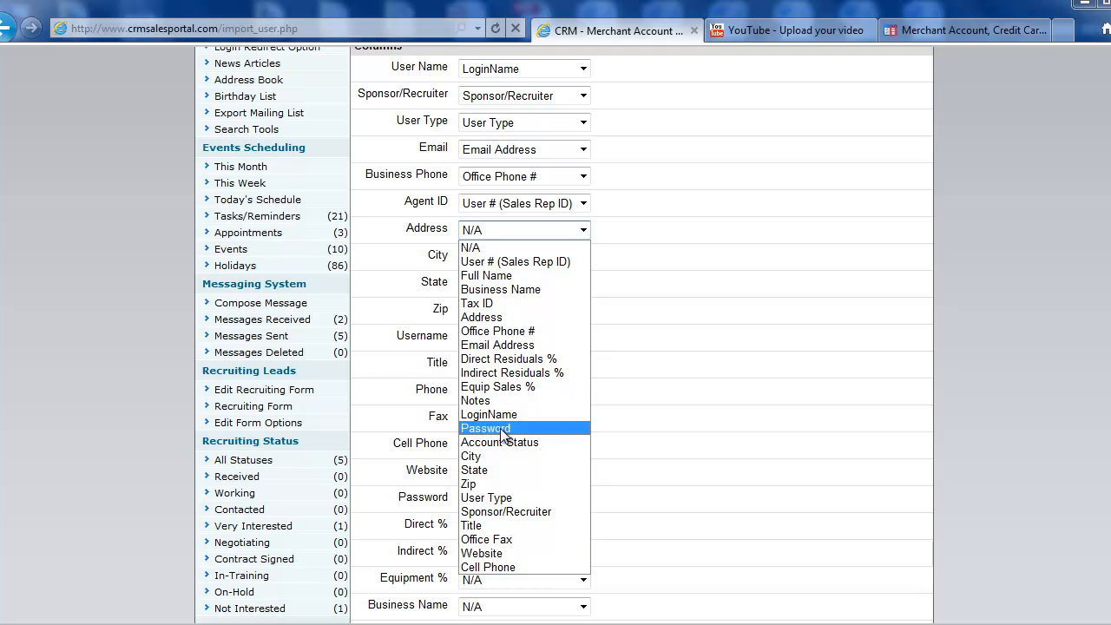
pyautogui.click(492, 317)
# Step: Map the City, State and Zip fields to their matching columns
pyautogui.click(490, 260)
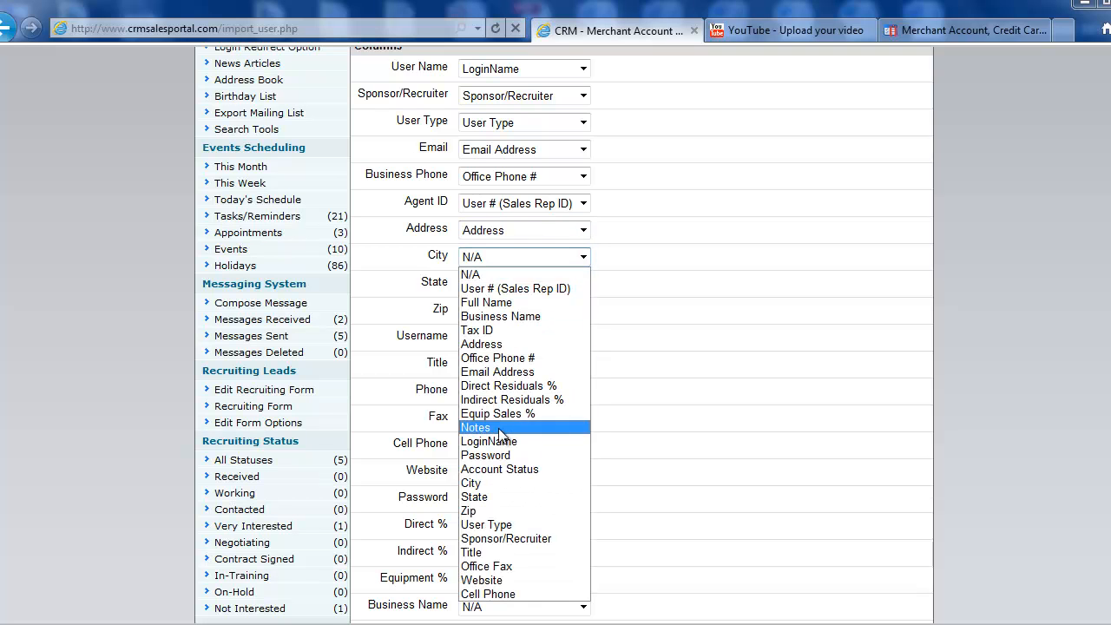
pyautogui.click(492, 480)
pyautogui.click(505, 284)
pyautogui.click(487, 523)
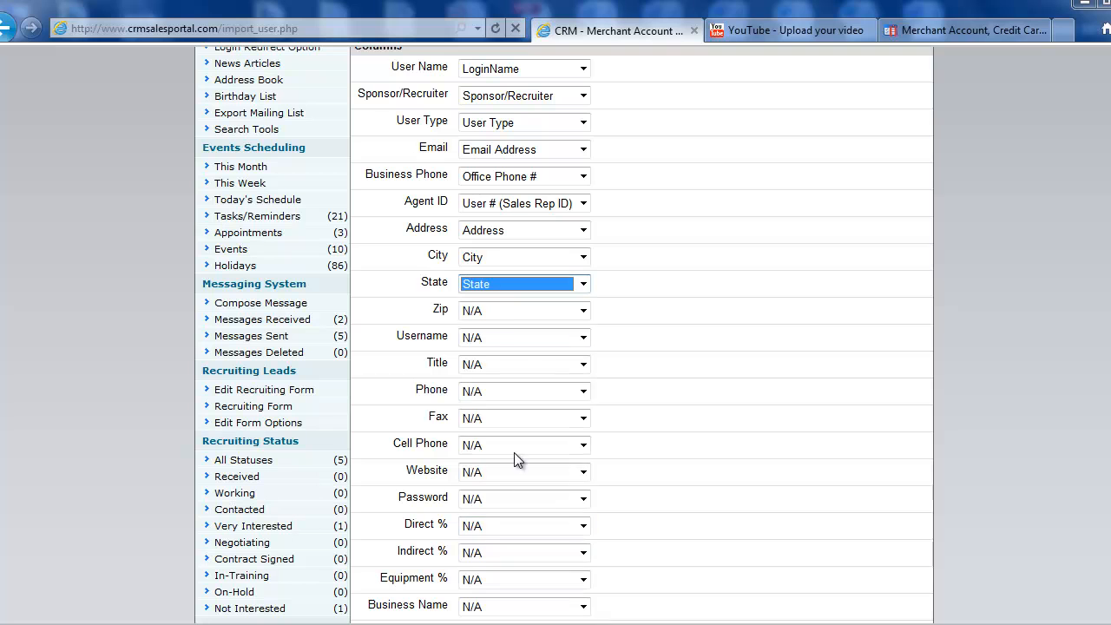
pyautogui.click(502, 314)
pyautogui.click(490, 565)
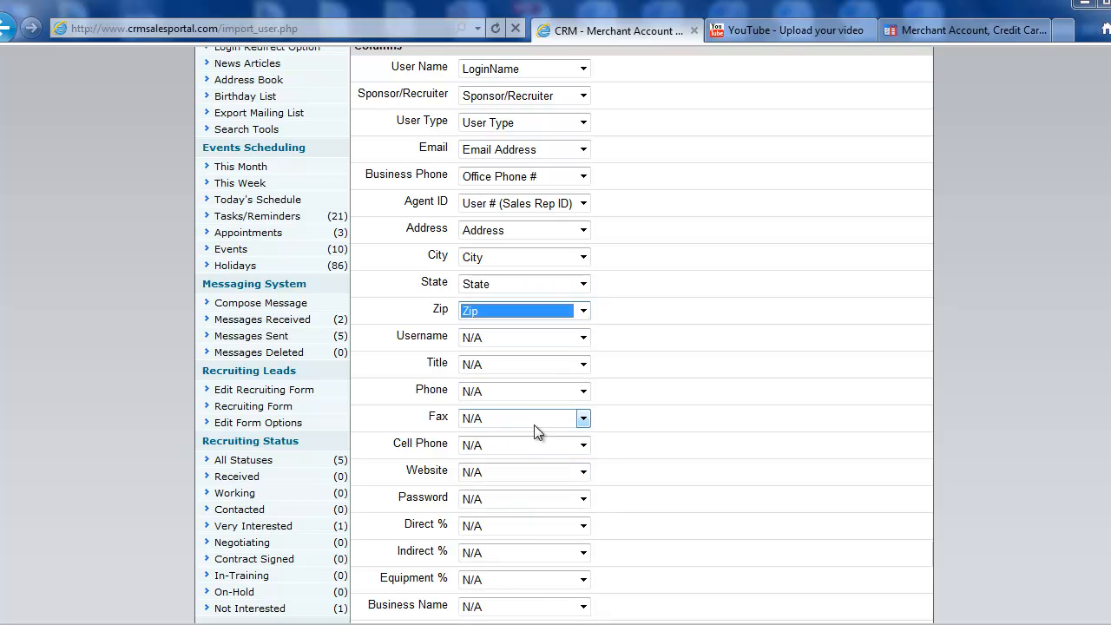
pyautogui.click(501, 339)
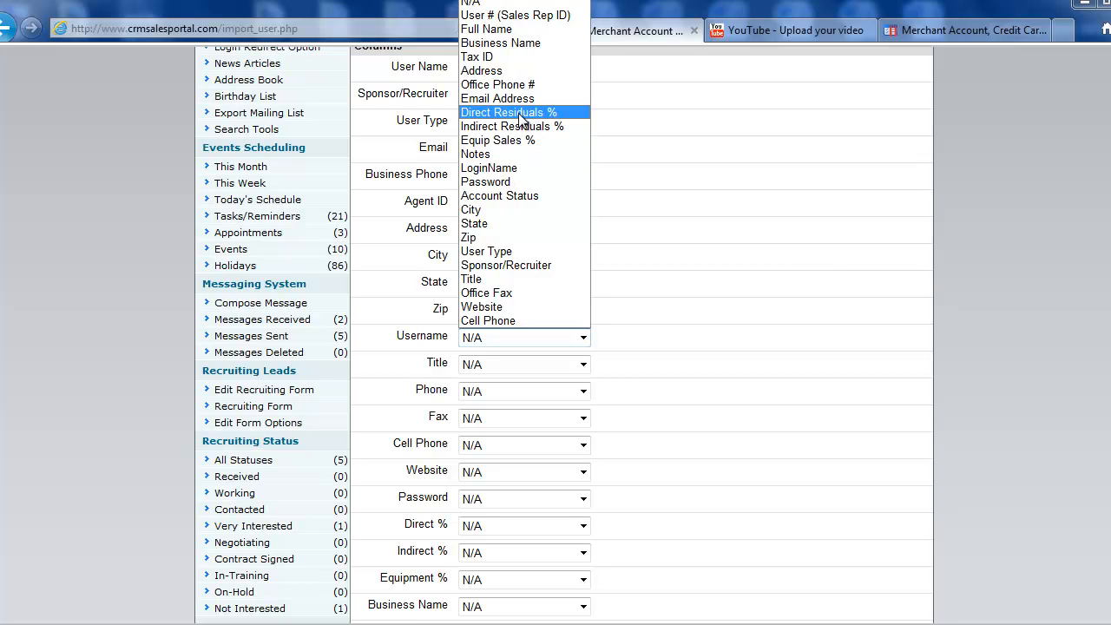
# Step: Map Username to LoginName, Title to Title, Phone to Office Phone #, Fax to Office Fax
pyautogui.click(499, 169)
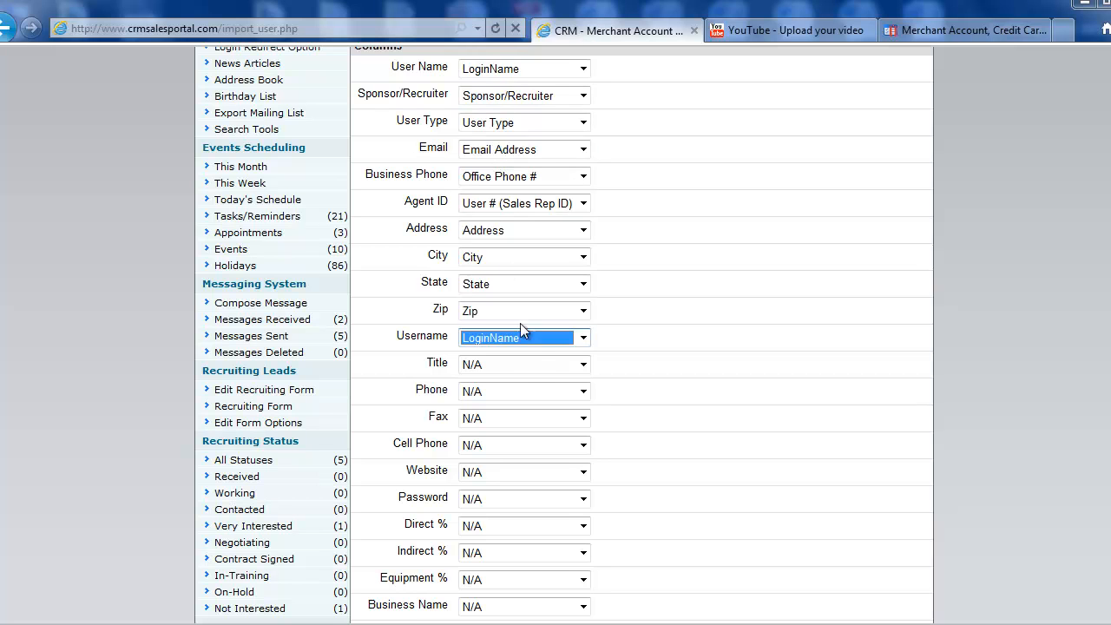
pyautogui.click(512, 367)
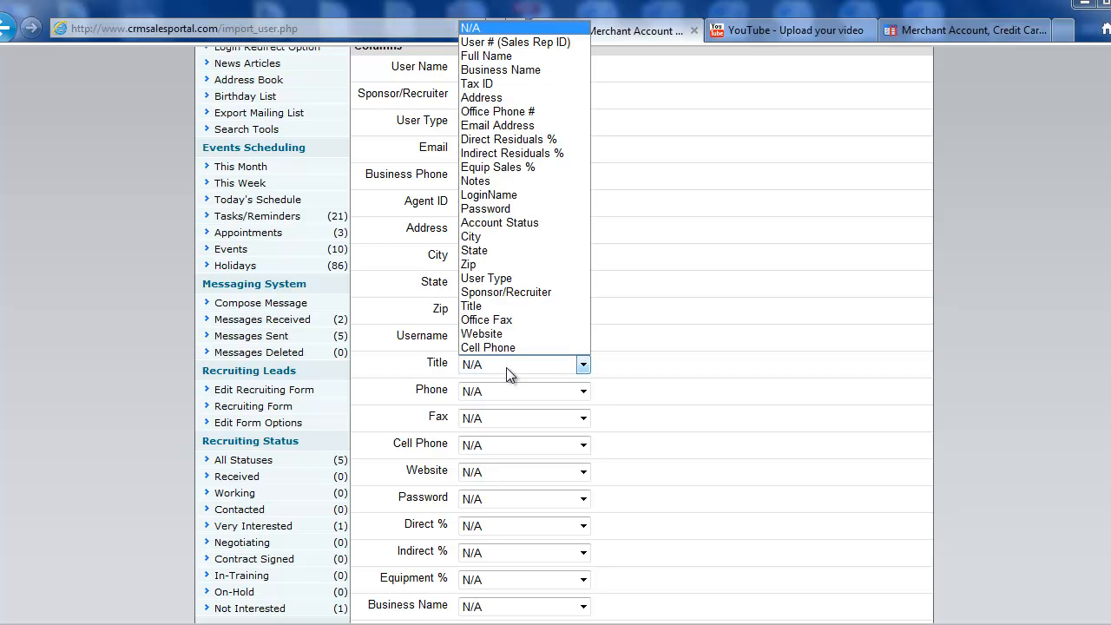
pyautogui.click(492, 306)
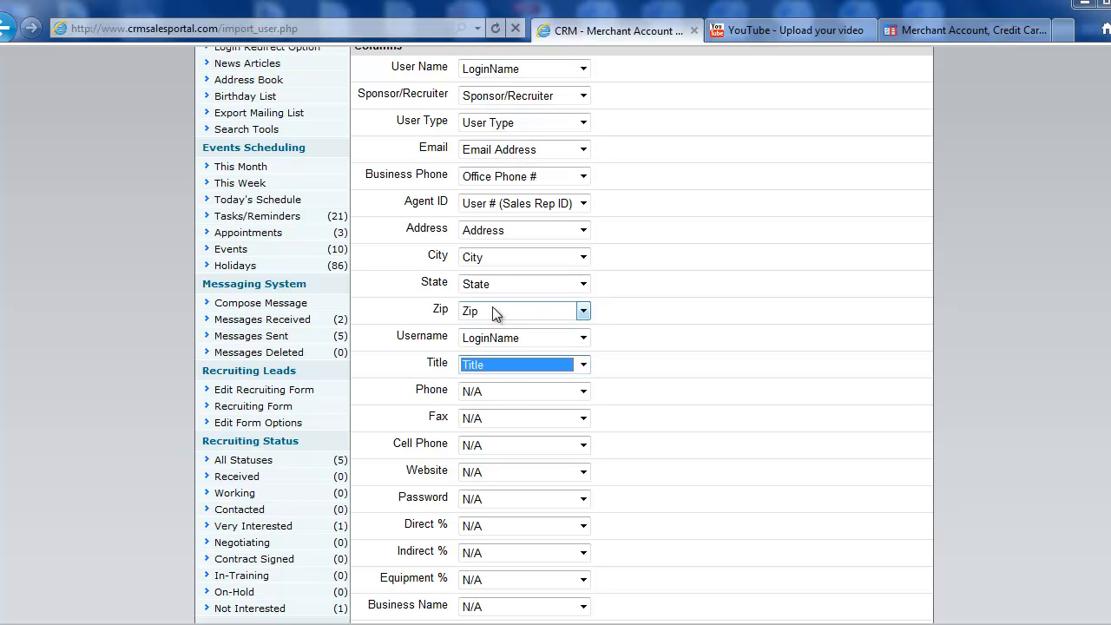
pyautogui.click(501, 391)
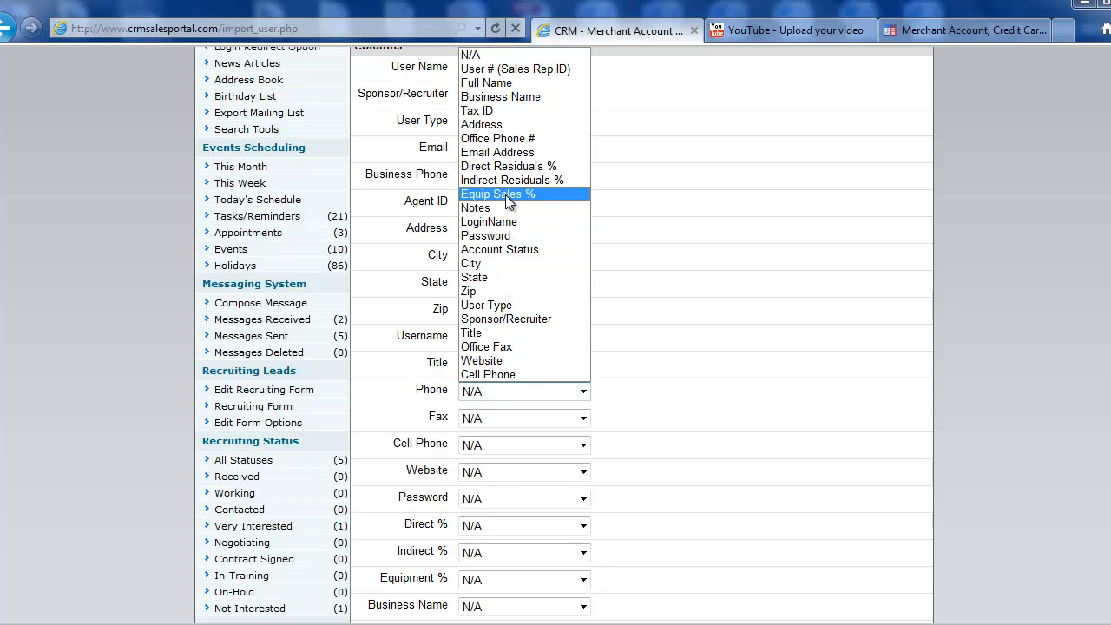
pyautogui.click(501, 140)
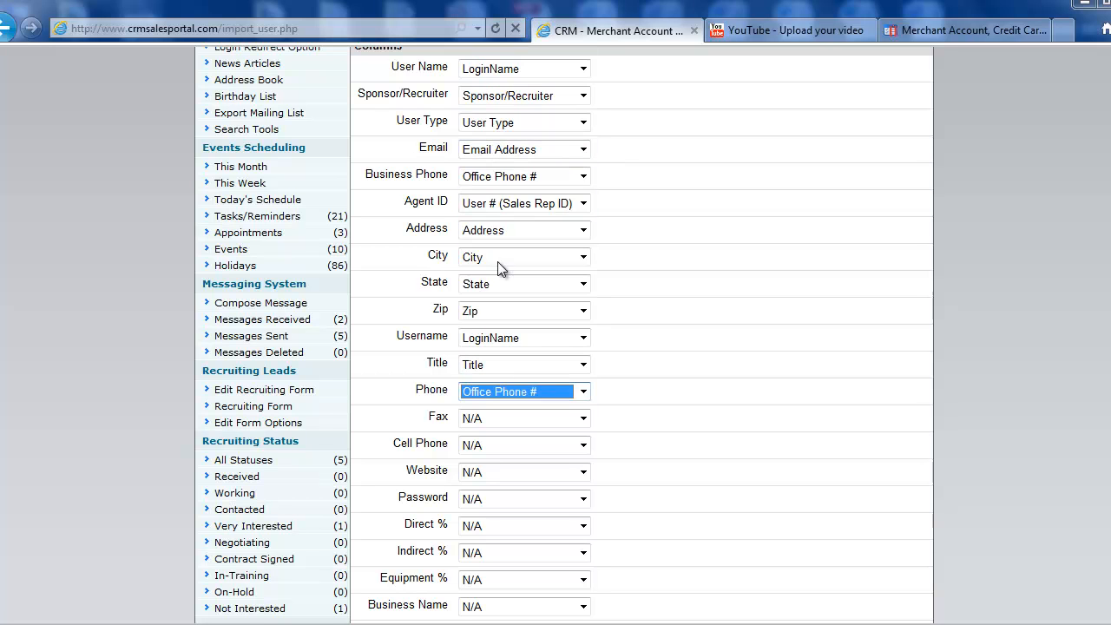
pyautogui.click(498, 412)
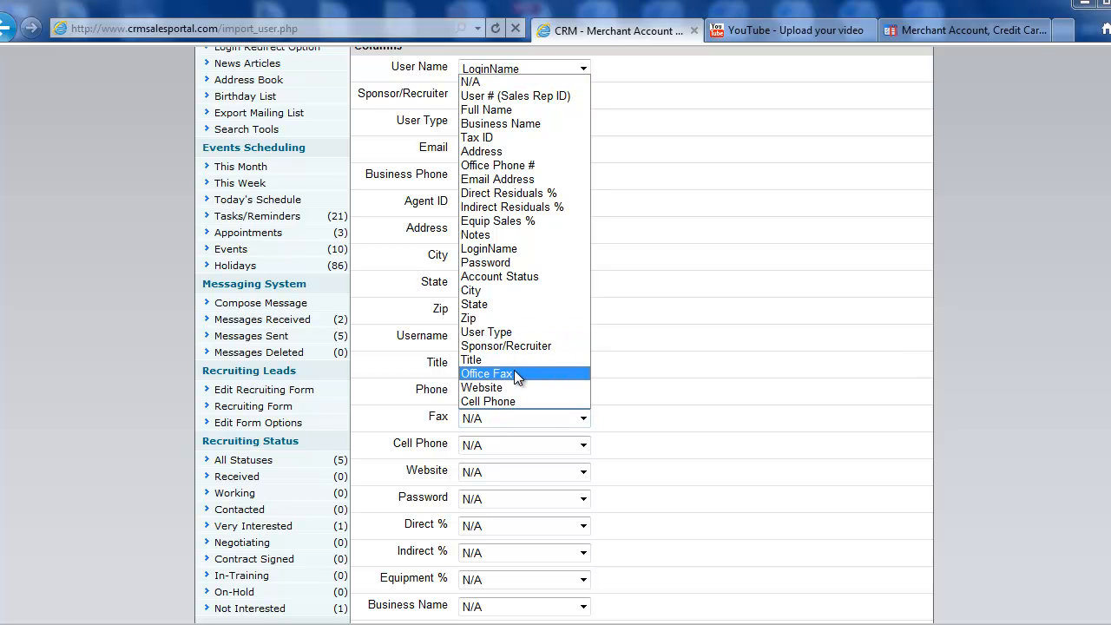
pyautogui.click(514, 371)
# Step: Map Cell Phone and Website to Cell Phone, and Password to Password
pyautogui.scroll(-3, 669, 438)
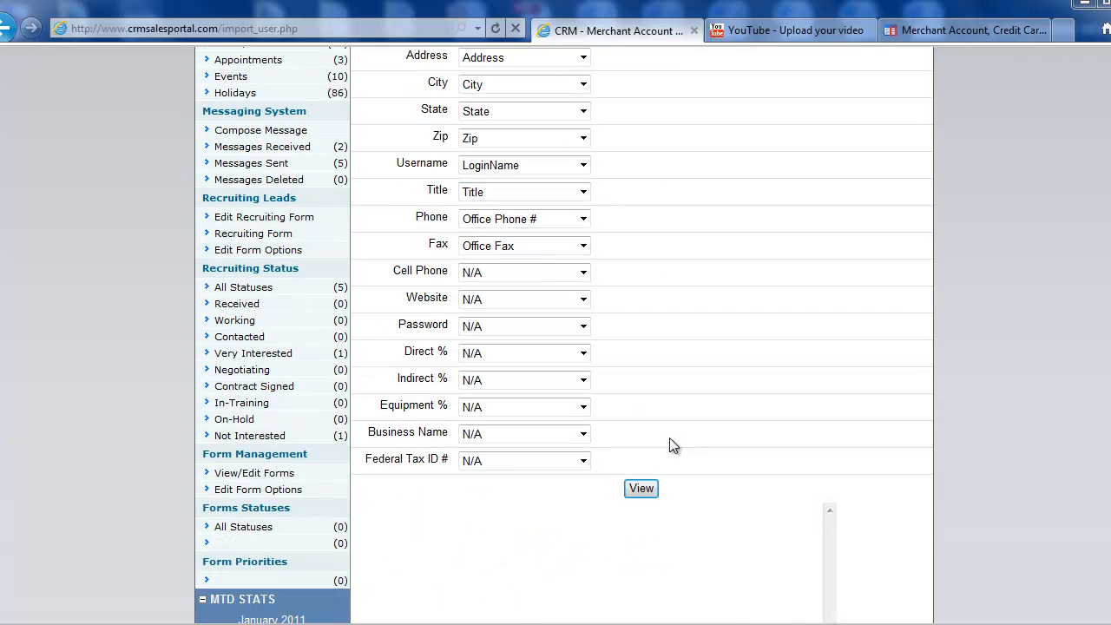
pyautogui.click(511, 278)
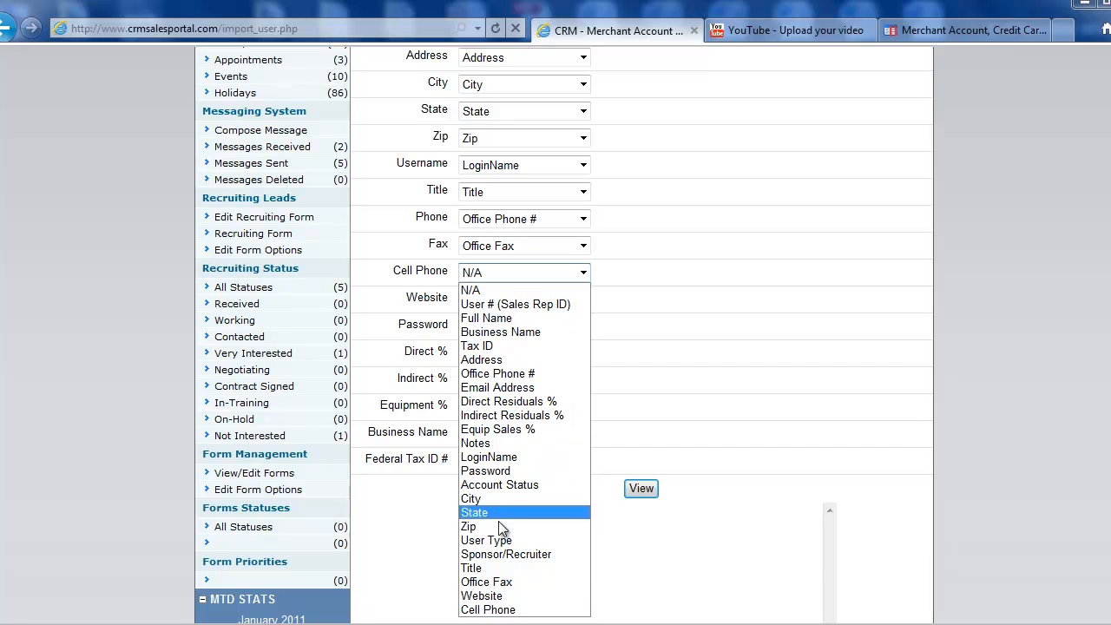
pyautogui.click(508, 609)
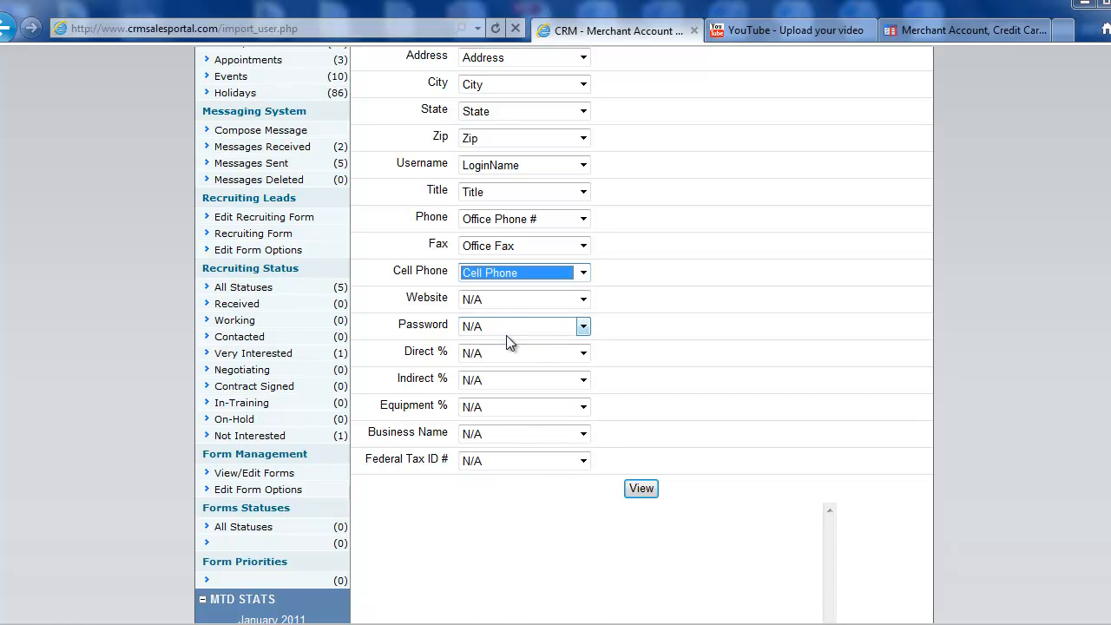
pyautogui.click(501, 300)
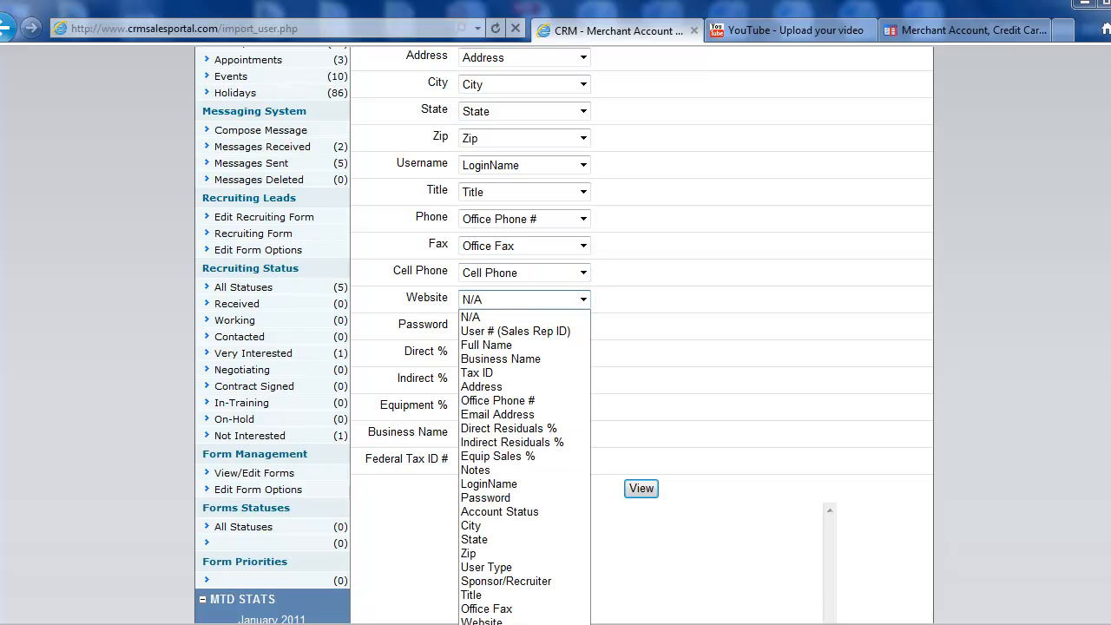
pyautogui.click(488, 623)
pyautogui.click(497, 333)
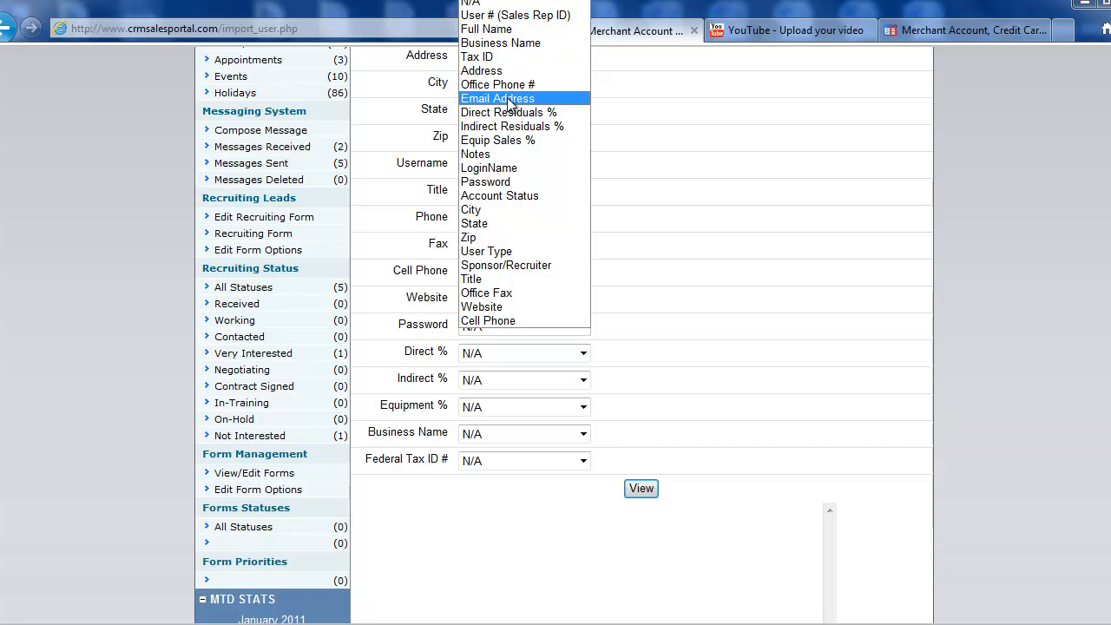
pyautogui.click(499, 182)
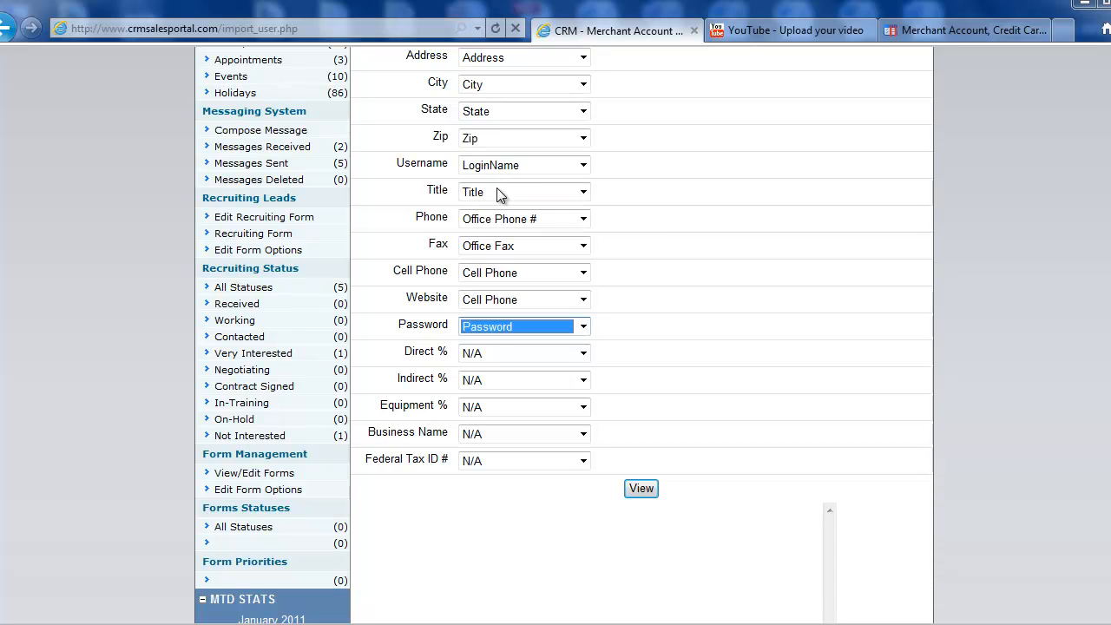
# Step: Map Direct % to Direct Residuals %, Indirect % to Indirect Residuals %, Equipment % to Equip Sales %
pyautogui.click(498, 352)
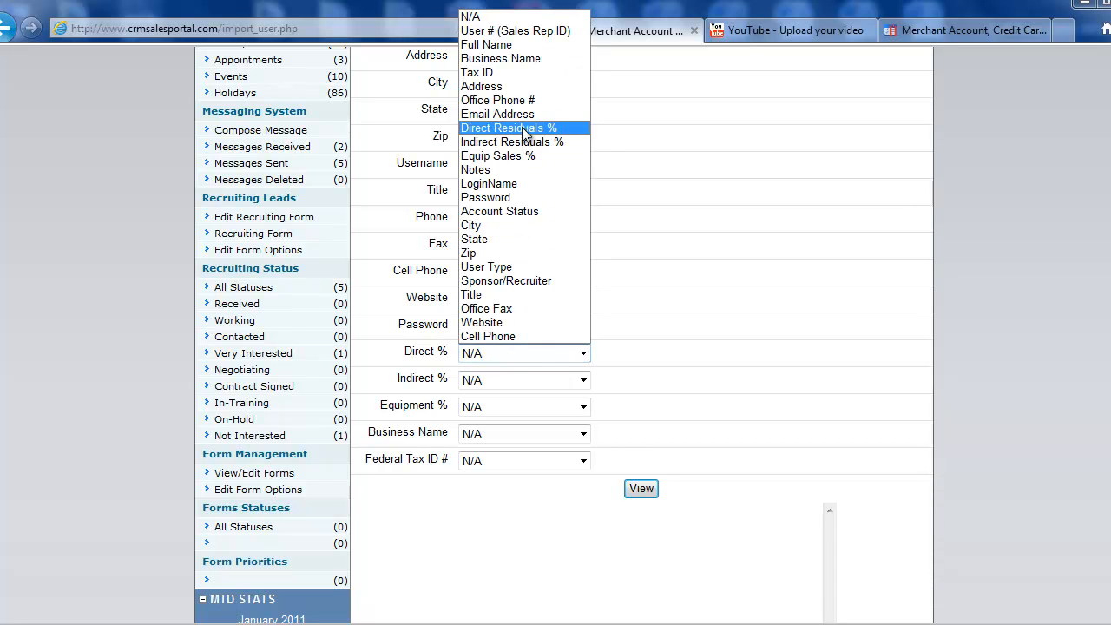
pyautogui.click(524, 132)
pyautogui.click(479, 382)
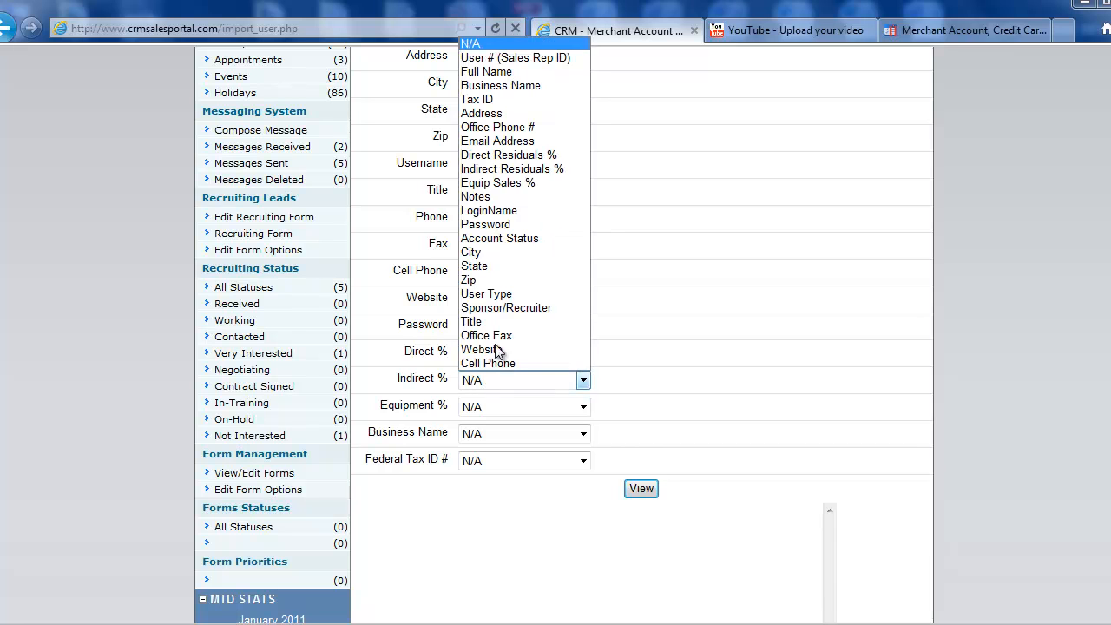
pyautogui.click(505, 169)
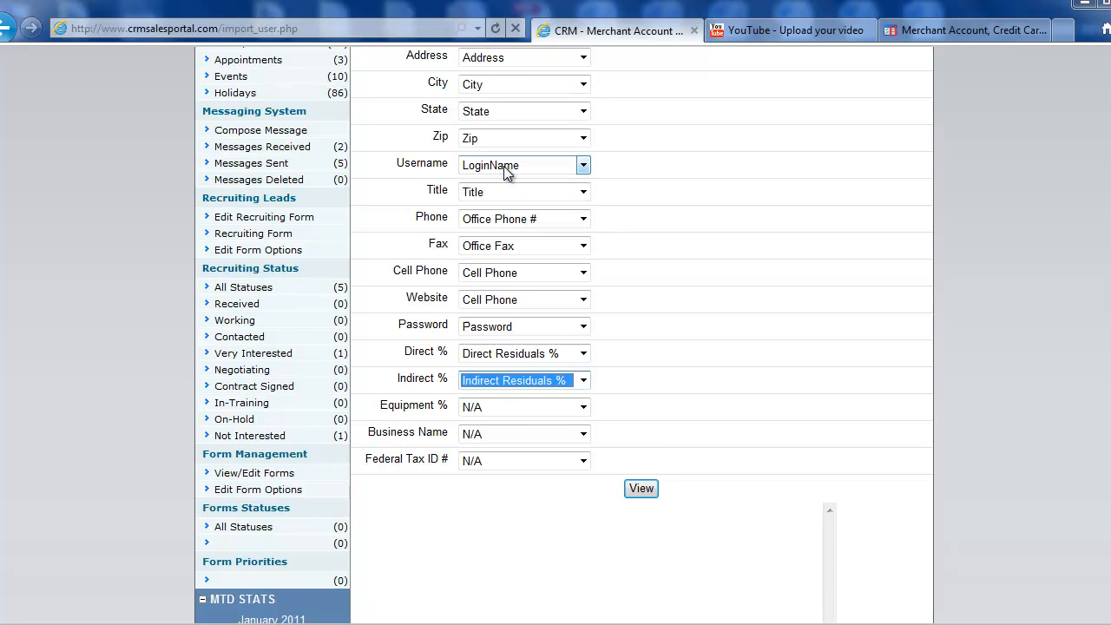
pyautogui.click(493, 410)
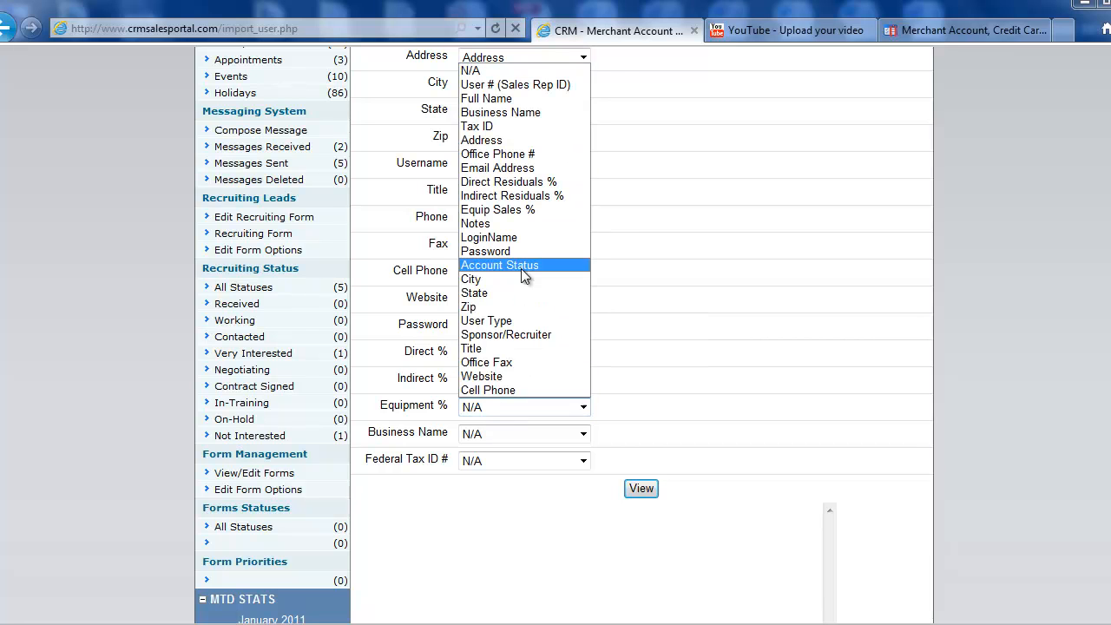
pyautogui.click(520, 212)
# Step: Map Business Name, Federal Tax ID # to Tax ID, User Name to Full Name, and view the ten-user preview
pyautogui.click(485, 434)
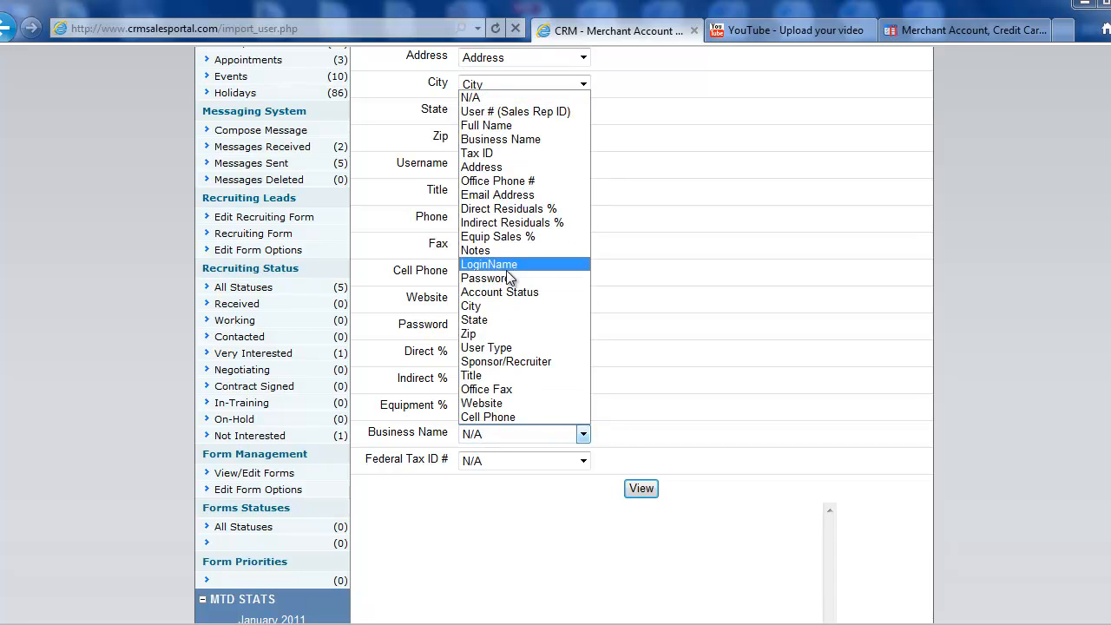
pyautogui.click(501, 140)
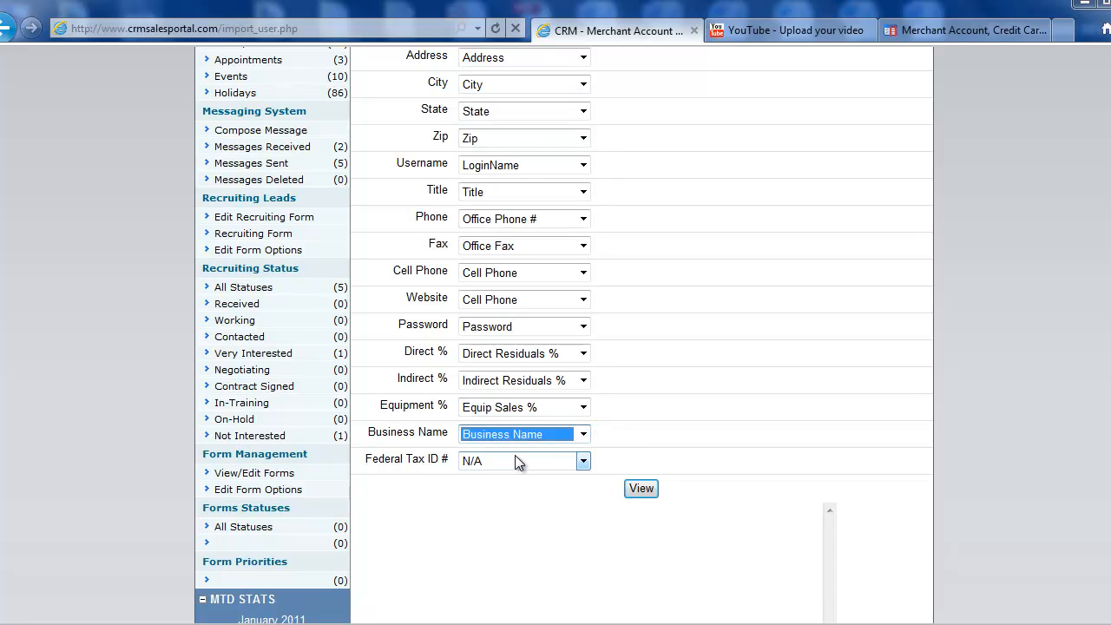
pyautogui.click(511, 457)
pyautogui.click(490, 181)
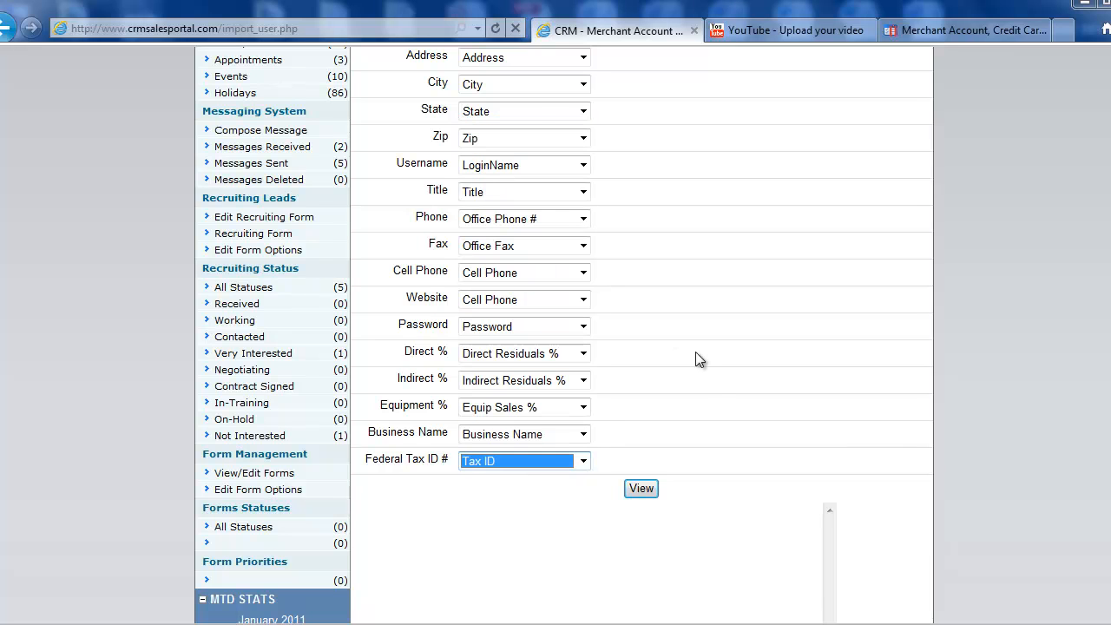
pyautogui.scroll(3, 706, 397)
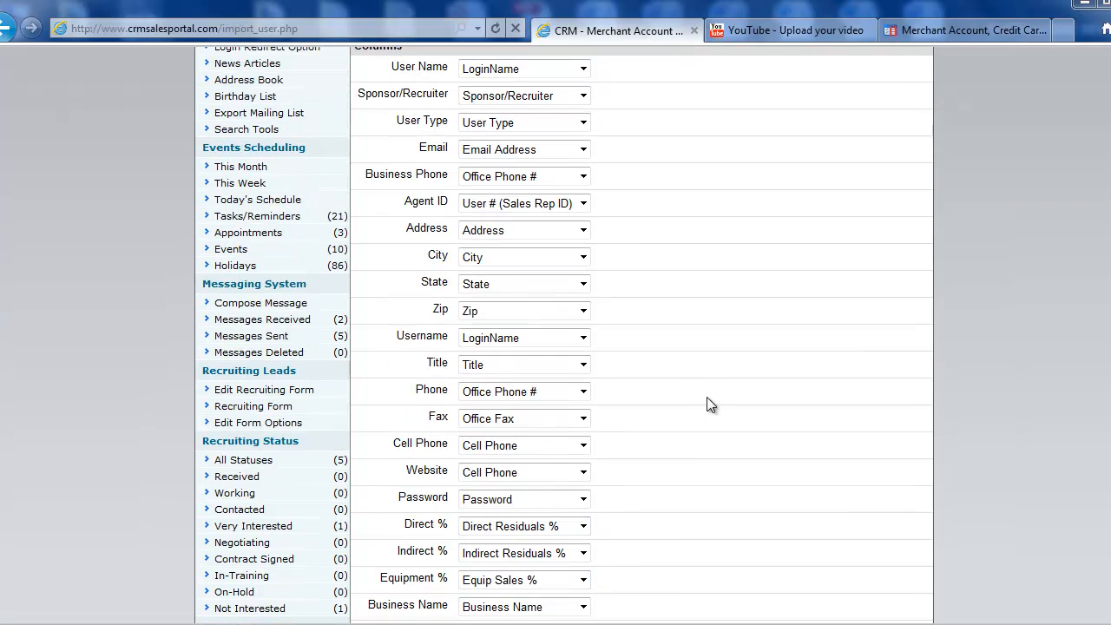
pyautogui.click(501, 73)
pyautogui.click(491, 114)
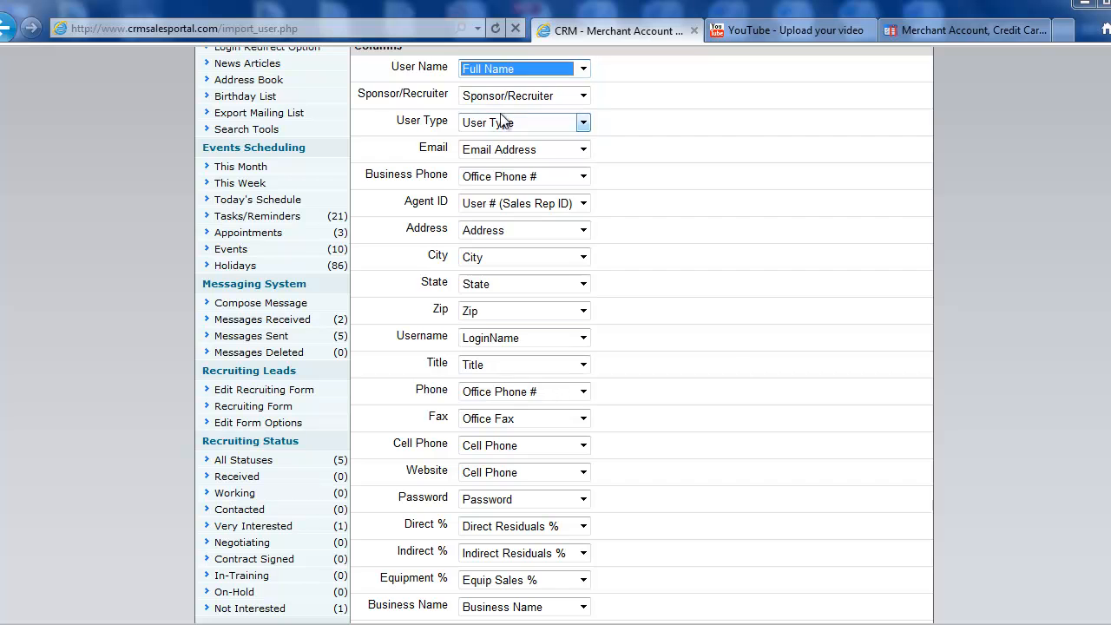
pyautogui.scroll(-3, 739, 364)
pyautogui.scroll(-1, 740, 364)
# Step: Preview the ten users with the current column mapping and import them, yielding 10 imported records
pyautogui.click(640, 402)
pyautogui.scroll(-9, 999, 373)
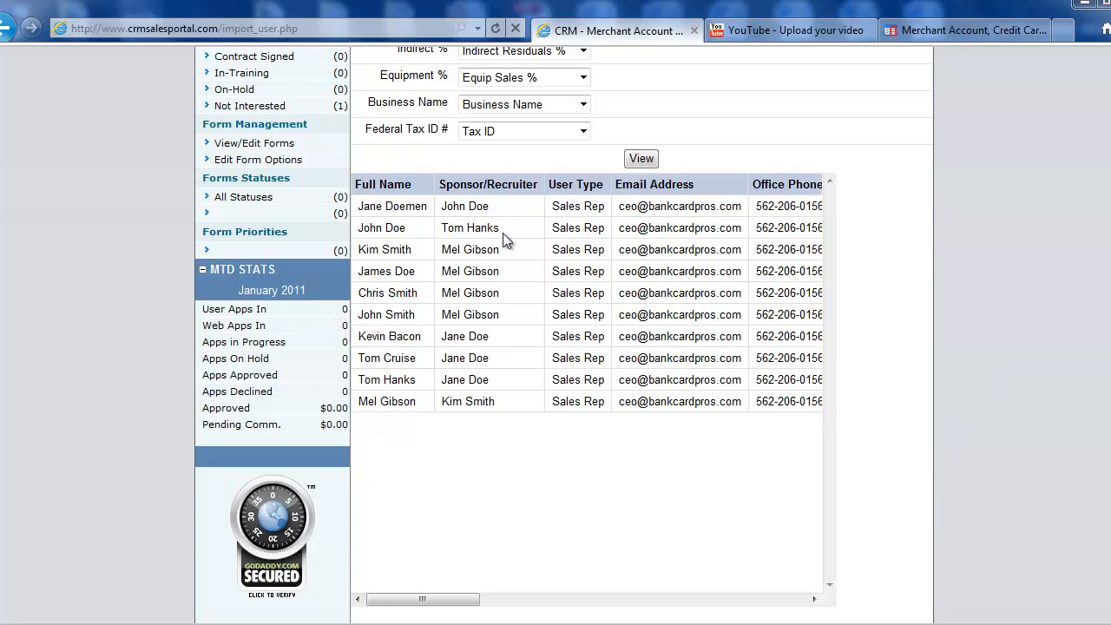
pyautogui.moveTo(415, 605)
pyautogui.mouseDown()
pyautogui.moveTo(799, 603)
pyautogui.moveTo(408, 601)
pyautogui.mouseUp()
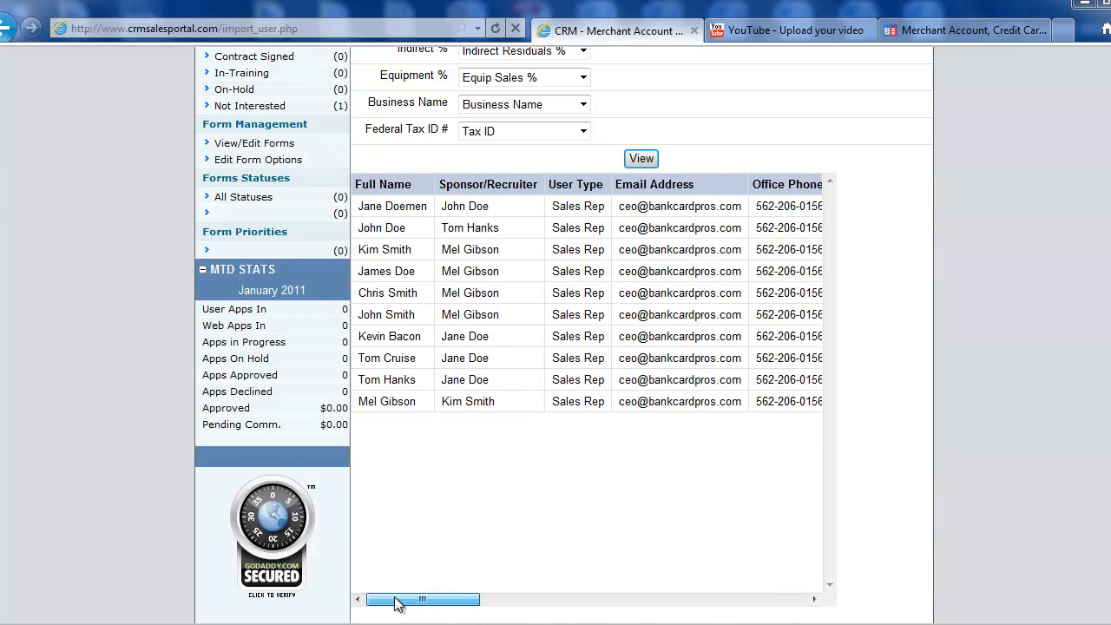
pyautogui.scroll(-3, 886, 474)
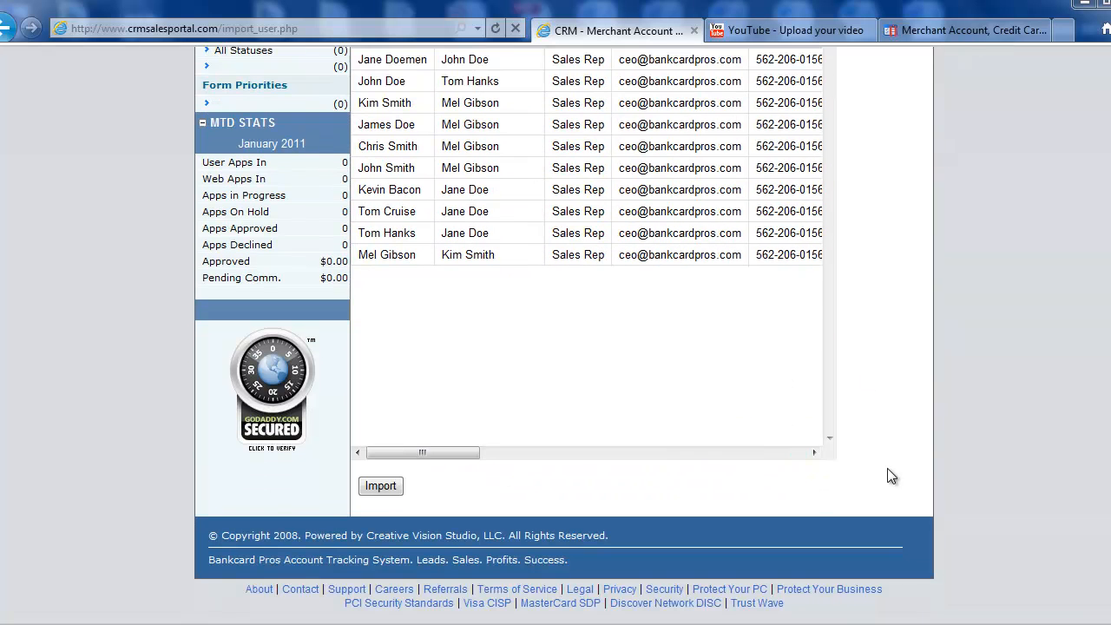
pyautogui.click(382, 487)
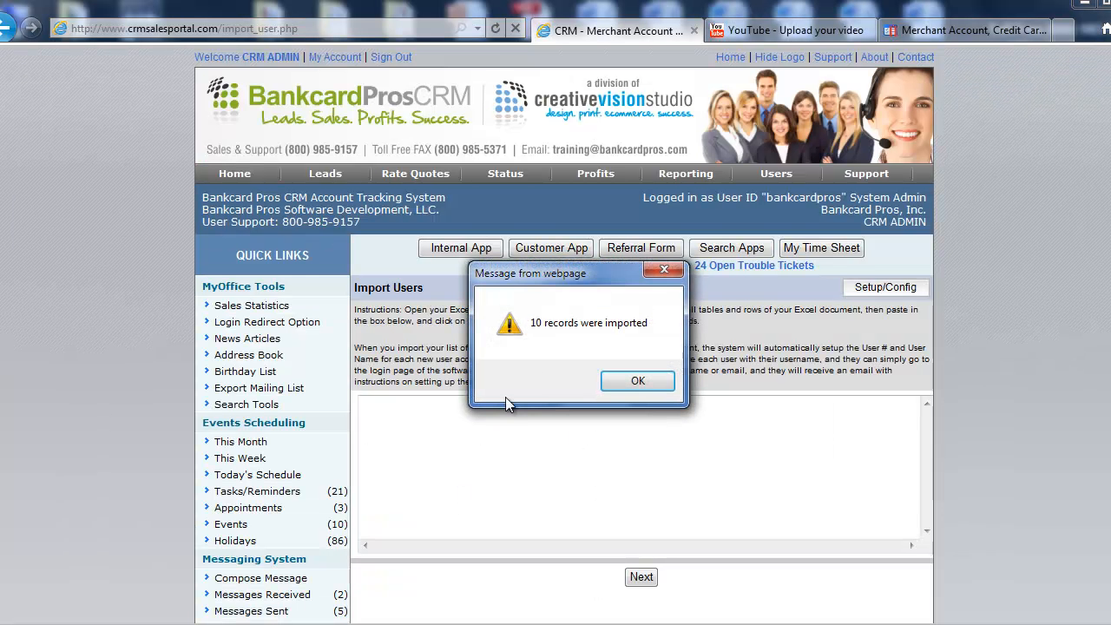
# Step: Dismiss the import confirmation and list the Incomplete Users under Users > All Users
pyautogui.click(638, 383)
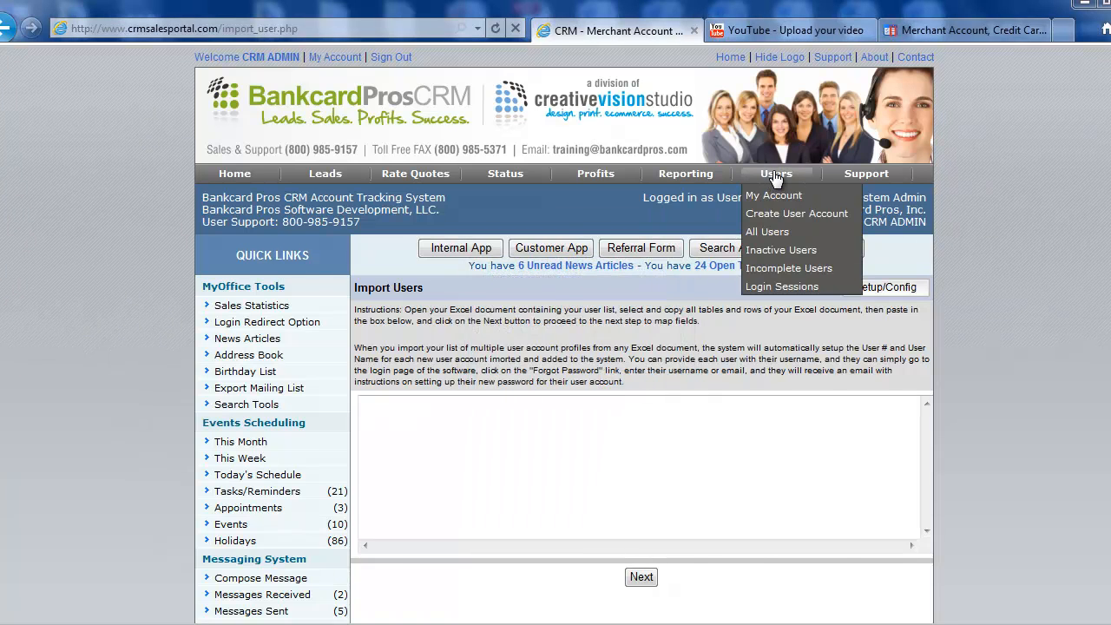
pyautogui.click(776, 175)
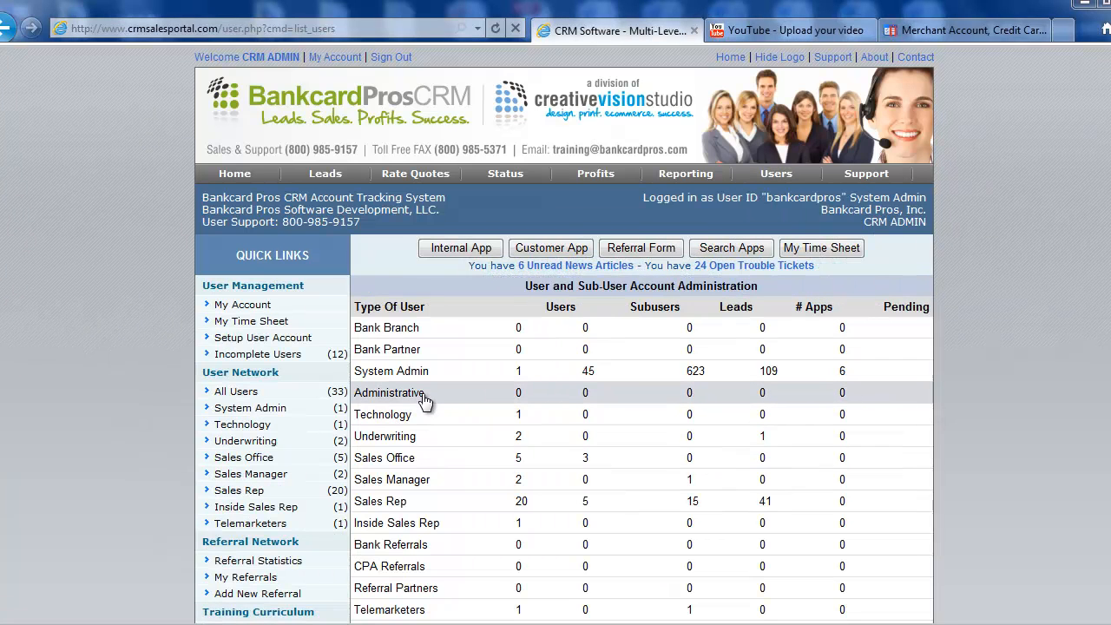
pyautogui.click(293, 359)
pyautogui.scroll(-4, 500, 272)
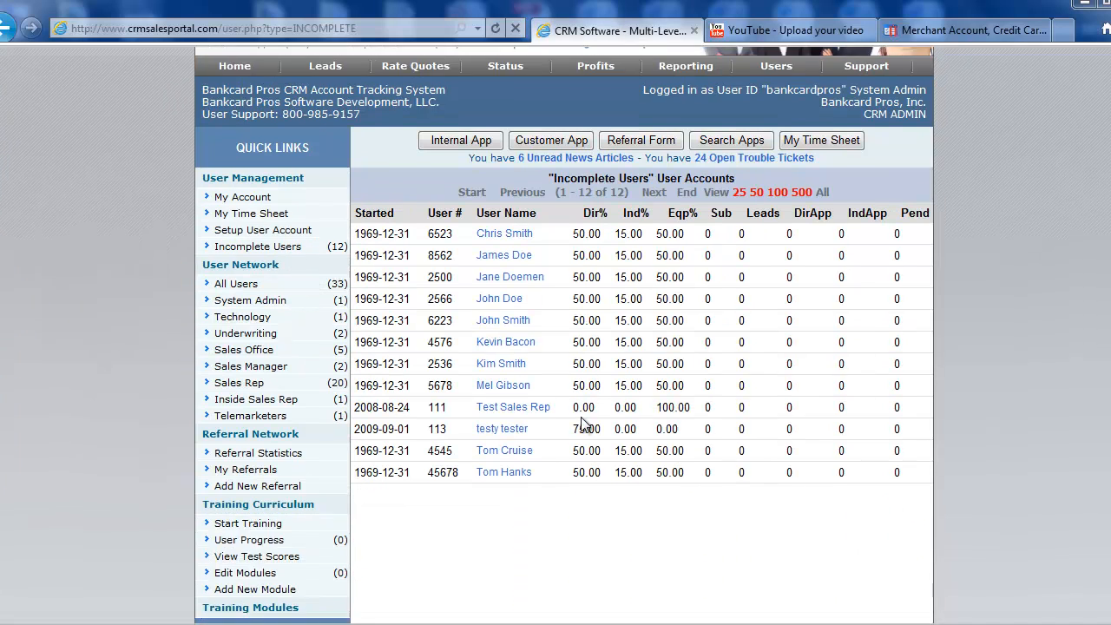
pyautogui.scroll(2, 558, 462)
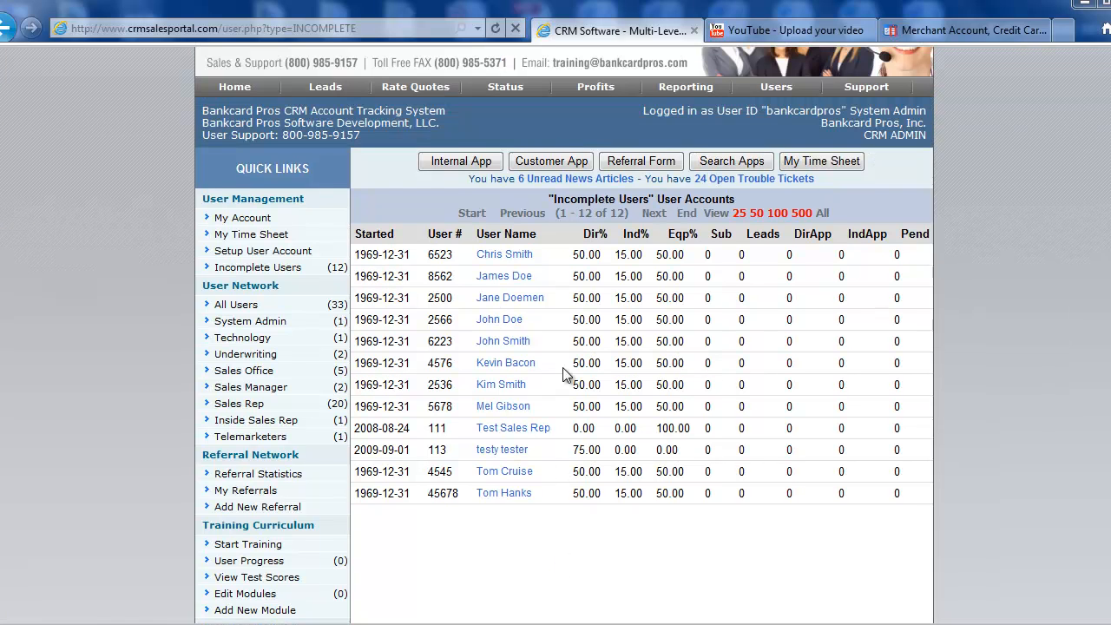
# Step: Open the second imported user's account record for editing
pyautogui.click(520, 279)
pyautogui.scroll(-1, 631, 422)
pyautogui.scroll(-1, 1002, 328)
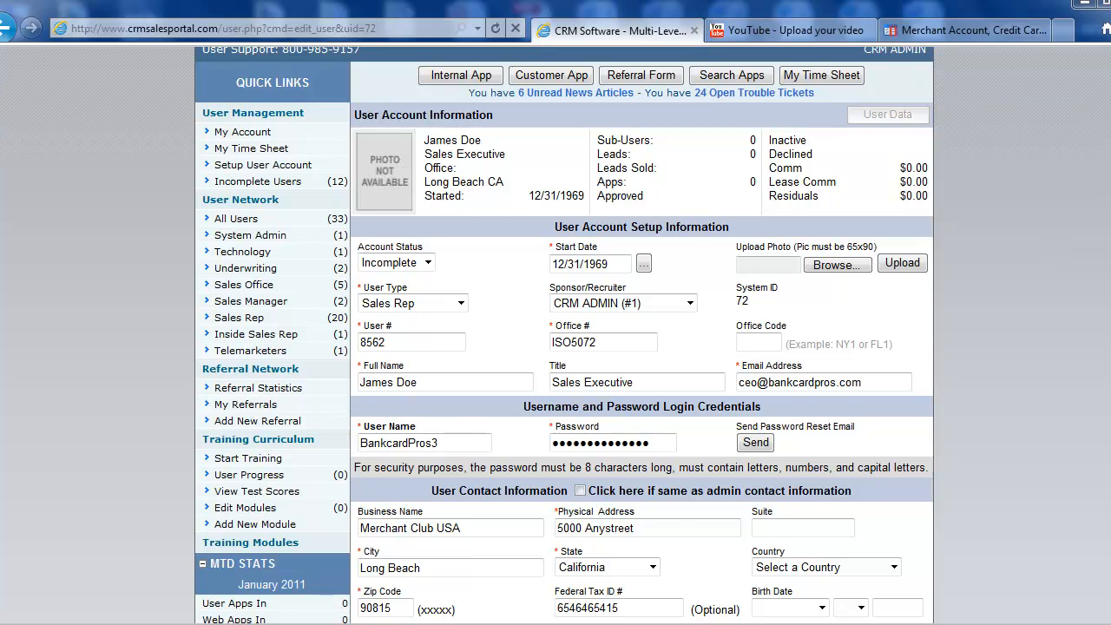
# Step: Save the sales rep's account with Submit & Apply All Defaults, making it Active
pyautogui.scroll(-1, 565, 335)
pyautogui.scroll(-1, 565, 334)
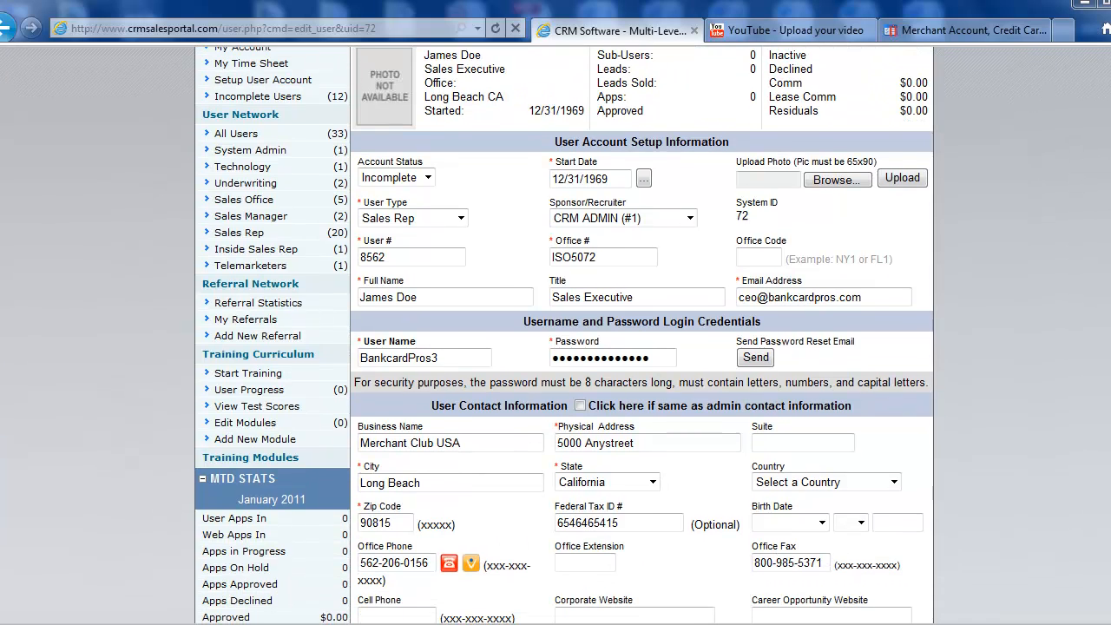
pyautogui.scroll(1, 565, 334)
pyautogui.scroll(-20, 565, 334)
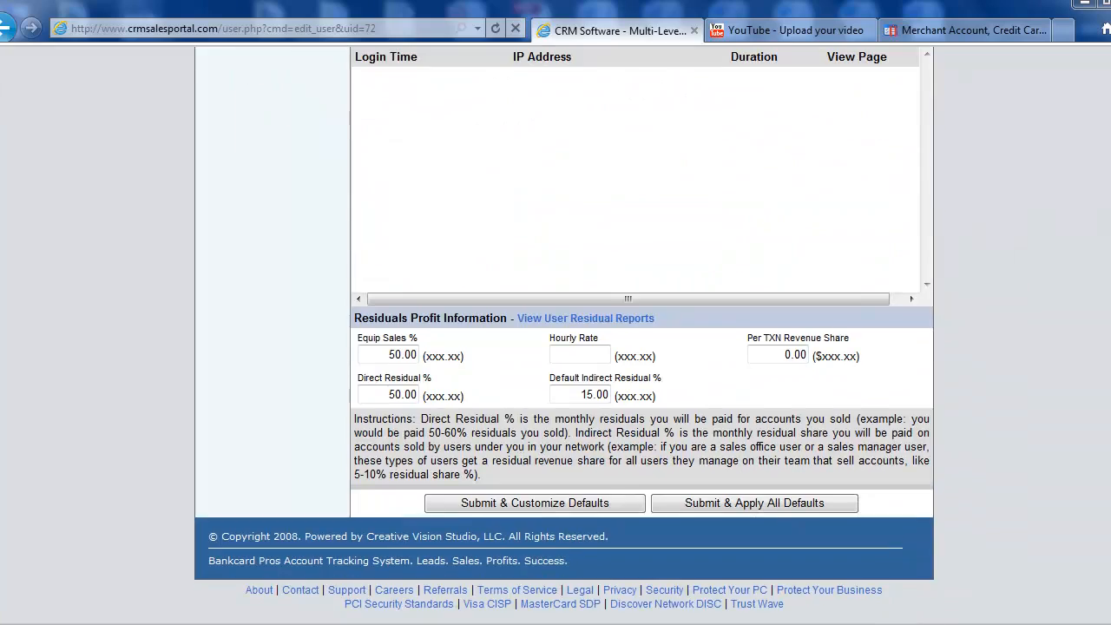
pyautogui.scroll(20, 565, 335)
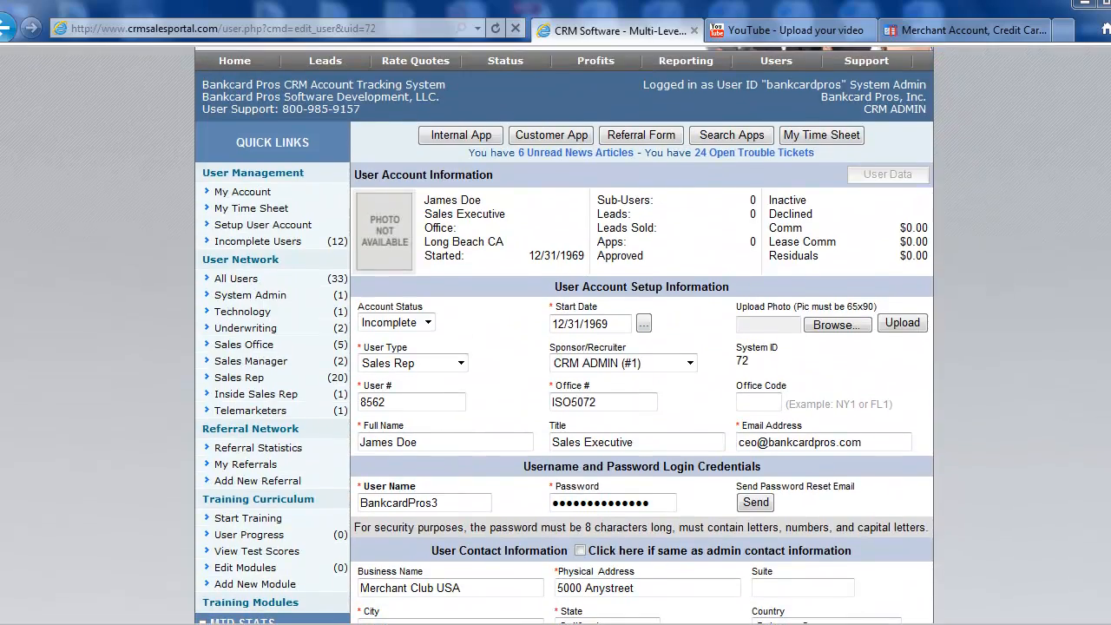
pyautogui.scroll(-20, 1046, 589)
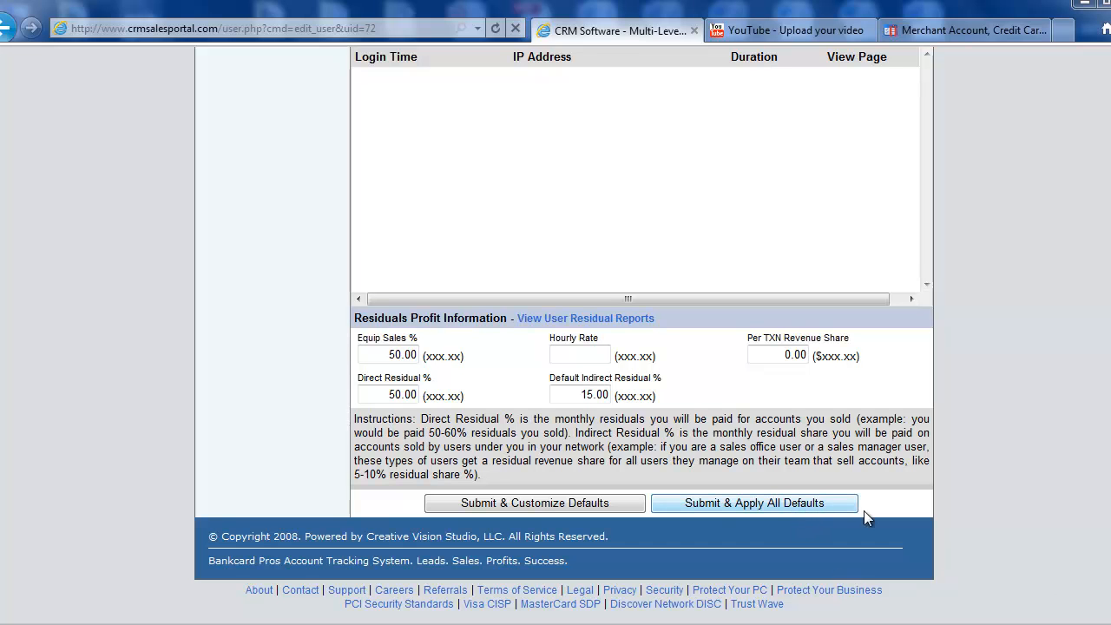
pyautogui.scroll(20, 564, 335)
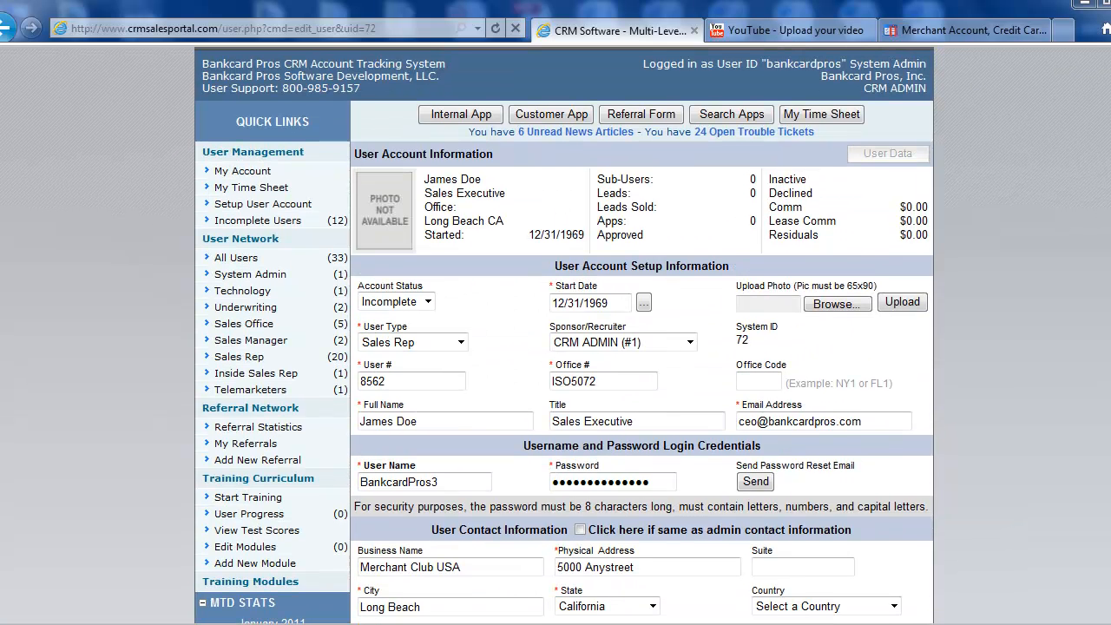
pyautogui.scroll(-20, 564, 335)
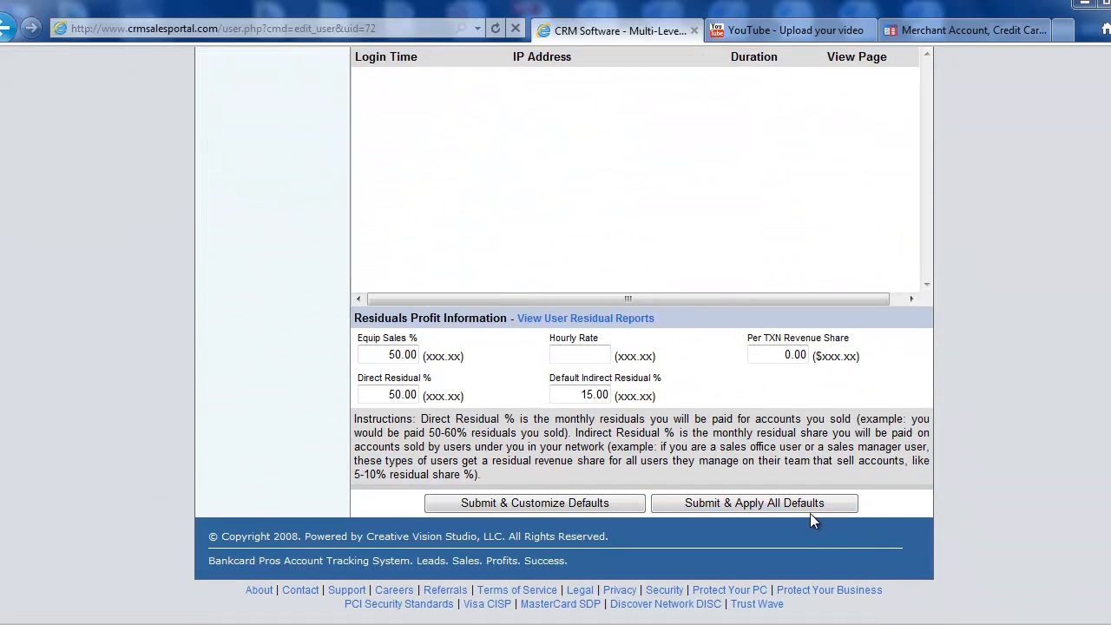
pyautogui.click(793, 502)
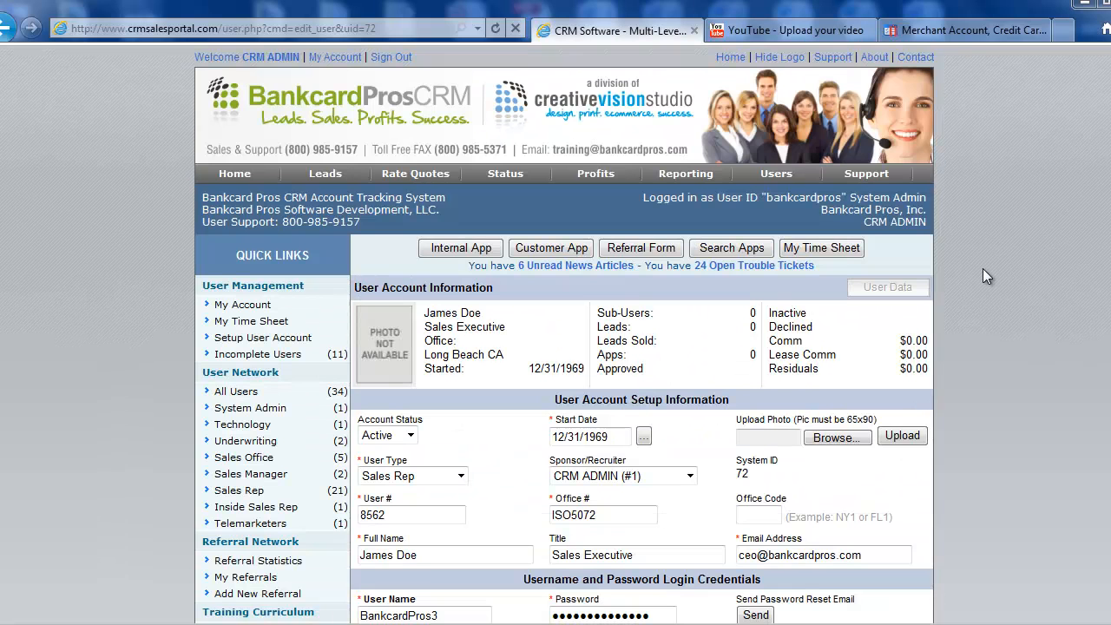
pyautogui.scroll(-2, 983, 270)
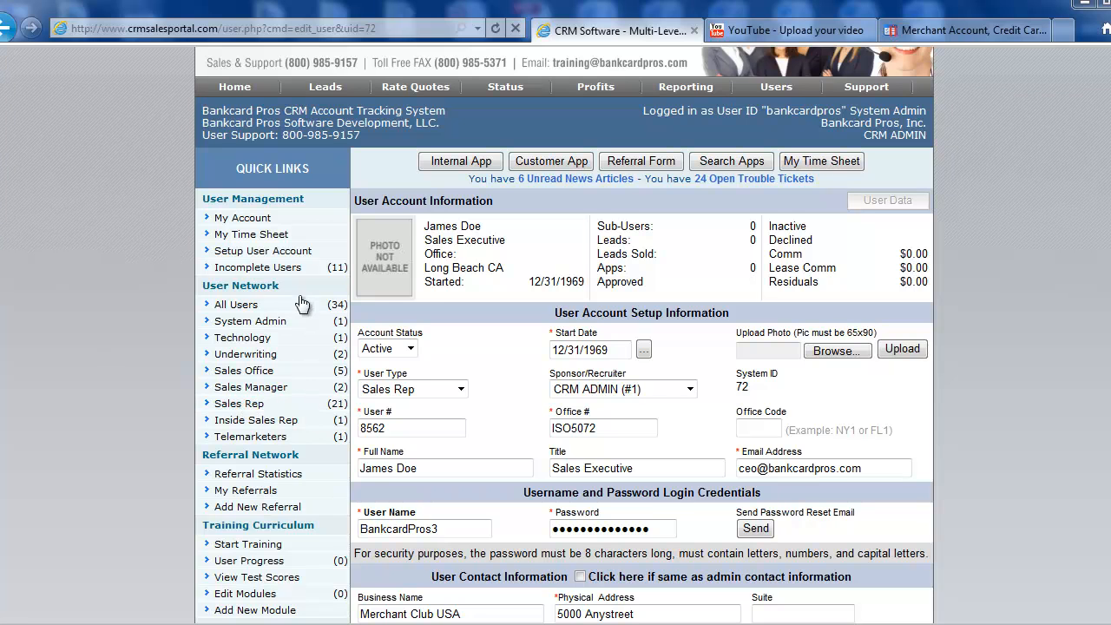
# Step: Verify the activated user is gone from Incomplete Users, then sign out of the CRM
pyautogui.click(317, 267)
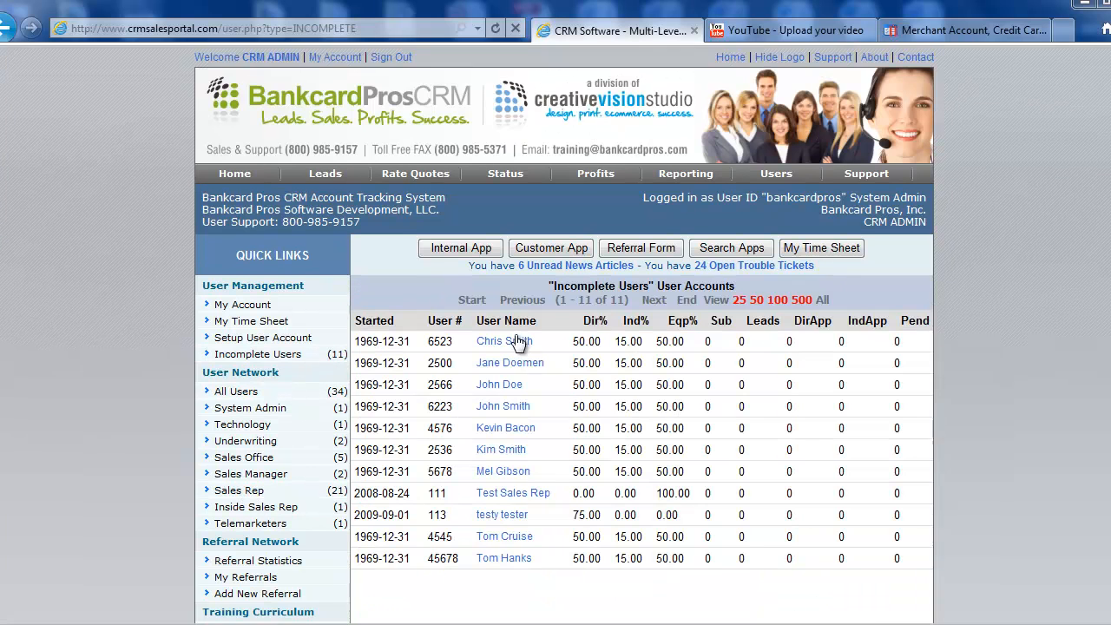
pyautogui.scroll(-1, 556, 382)
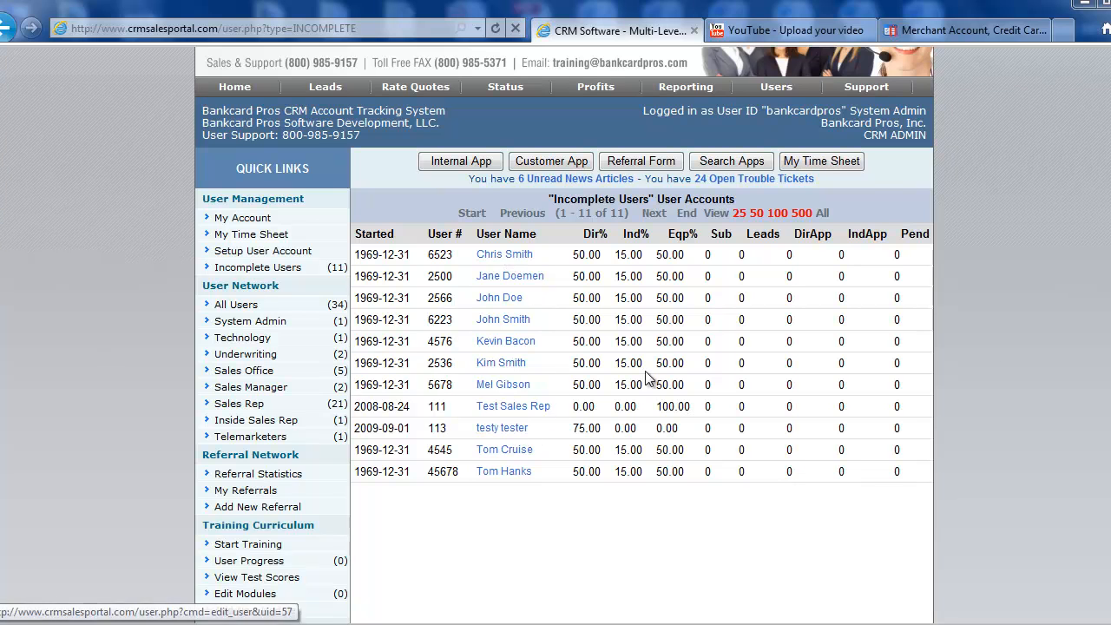
pyautogui.scroll(1, 992, 343)
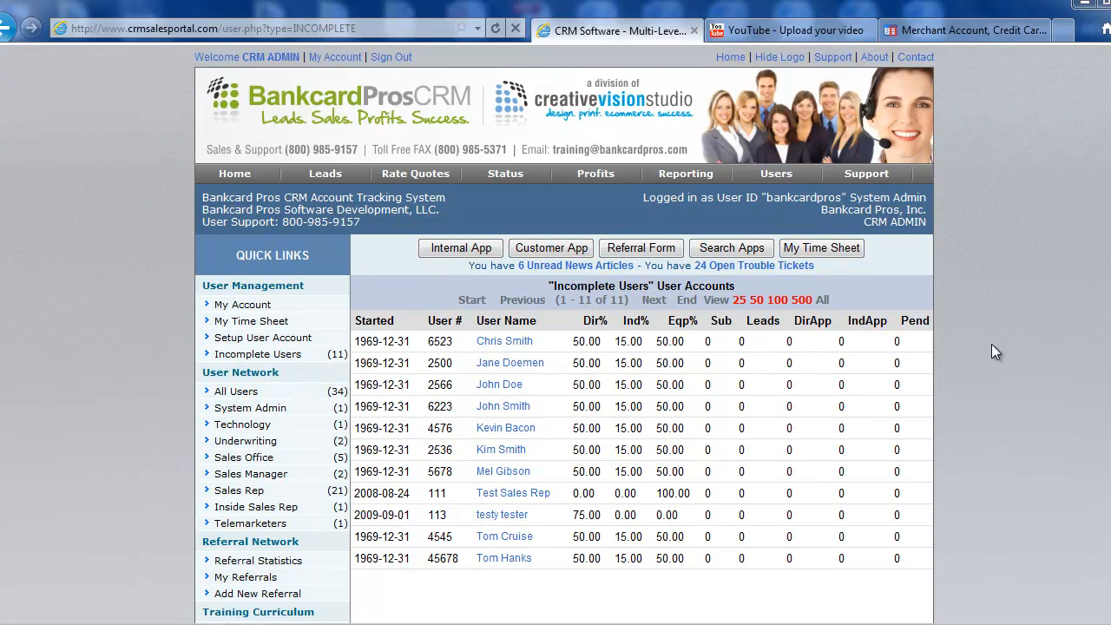
pyautogui.click(396, 57)
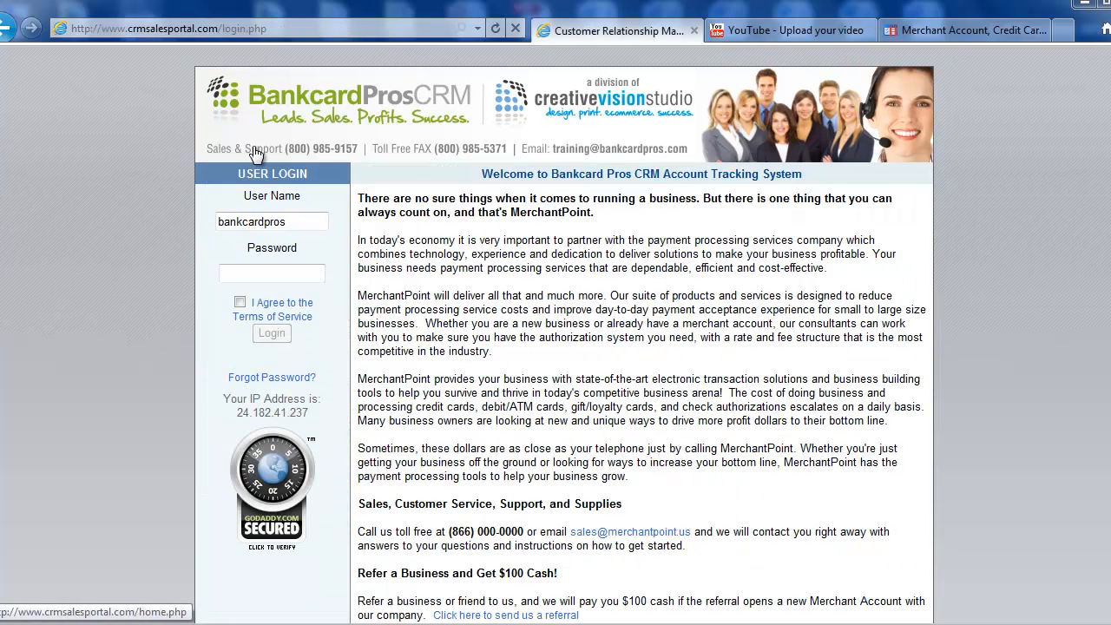